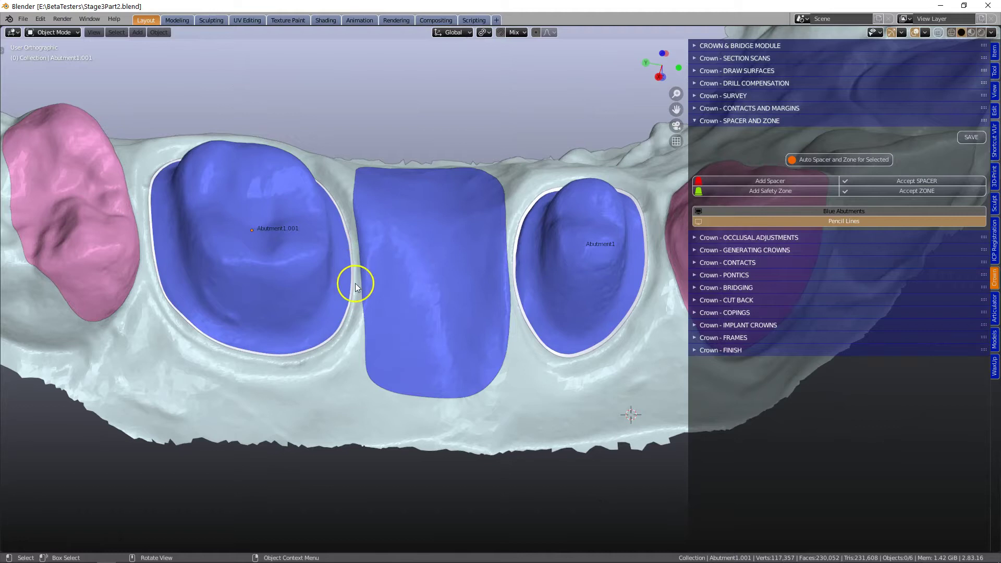
# Try to add a die spacer to the blocked-out pontic area between the two abutments
pyautogui.scroll(3, 564, 327)
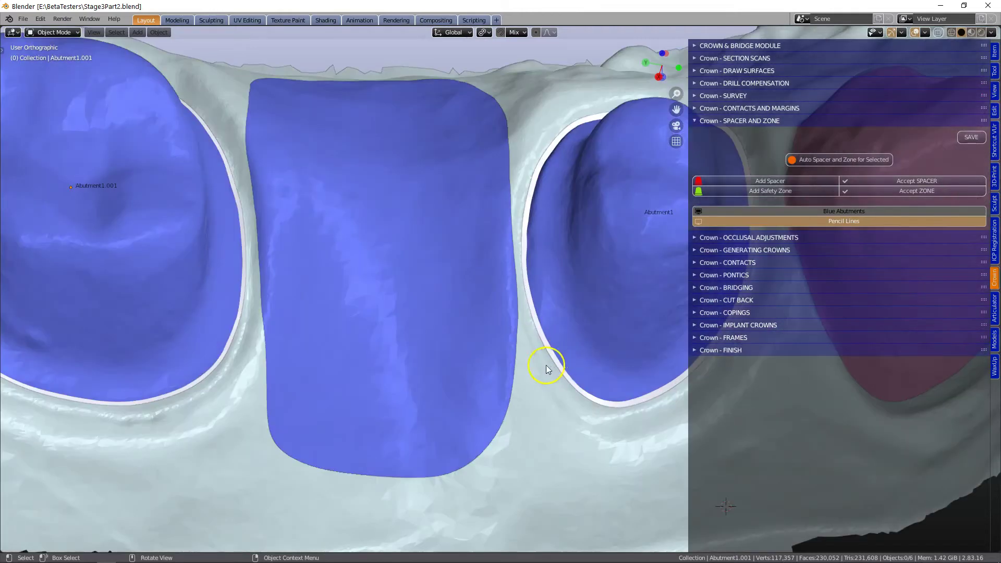
pyautogui.scroll(-2, 586, 386)
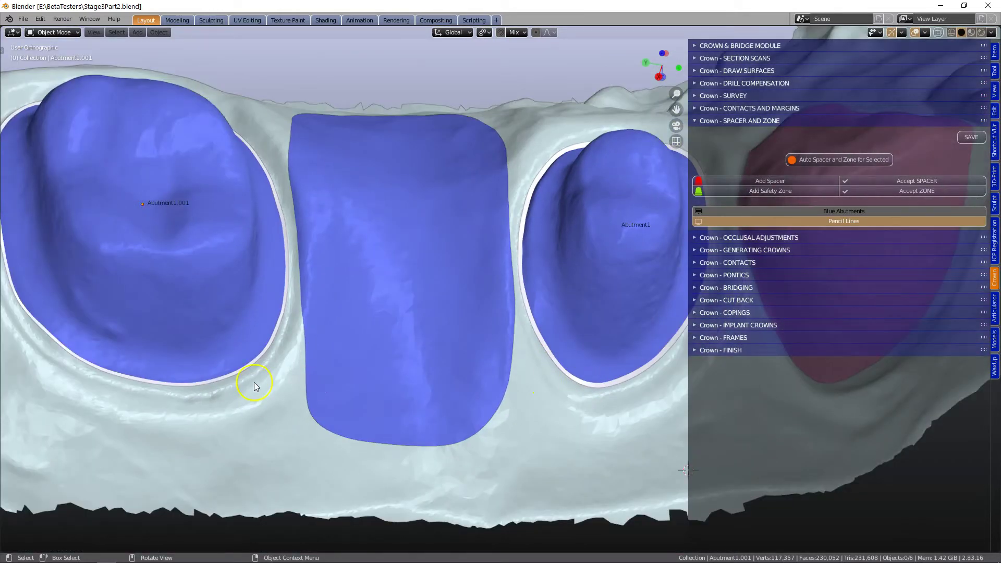
pyautogui.scroll(-1, 254, 382)
pyautogui.moveTo(254, 383); pyautogui.dragTo(252, 373, button='middle')
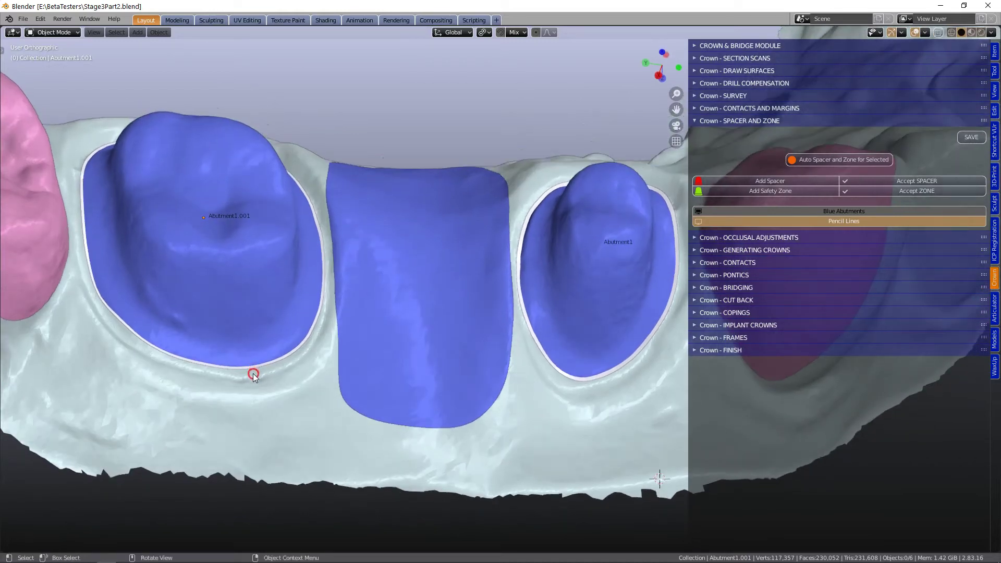
pyautogui.click(416, 336)
pyautogui.moveTo(415, 335); pyautogui.dragTo(441, 323, button='middle')
pyautogui.click(297, 253)
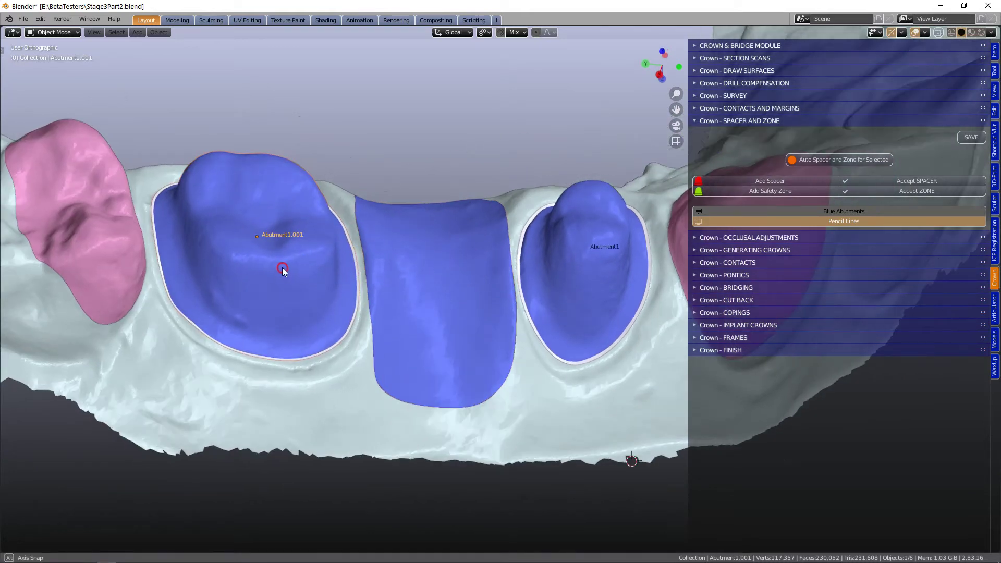
pyautogui.click(425, 286)
pyautogui.scroll(1, 426, 291)
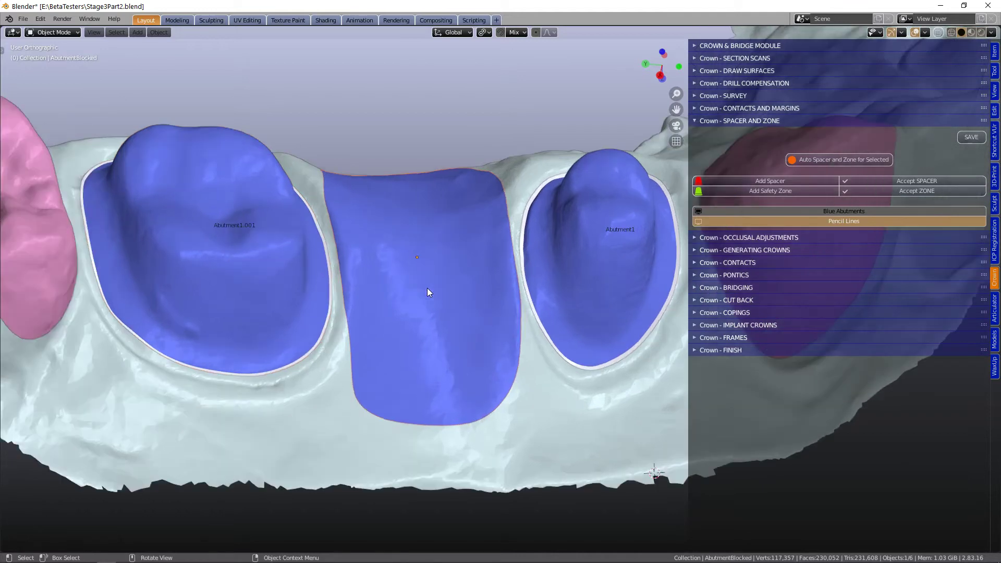
pyautogui.click(747, 182)
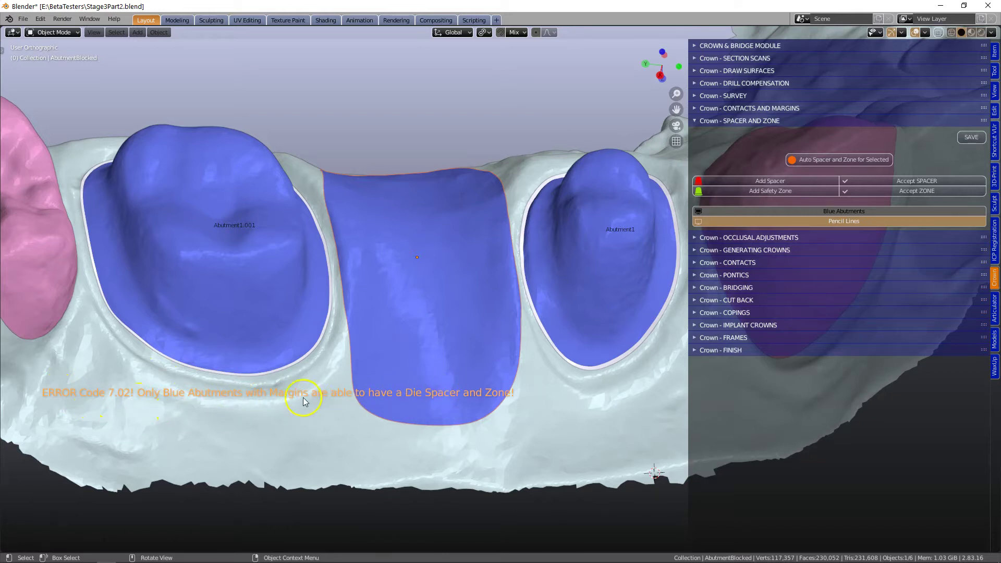
pyautogui.moveTo(437, 337); pyautogui.dragTo(427, 347, button='middle')
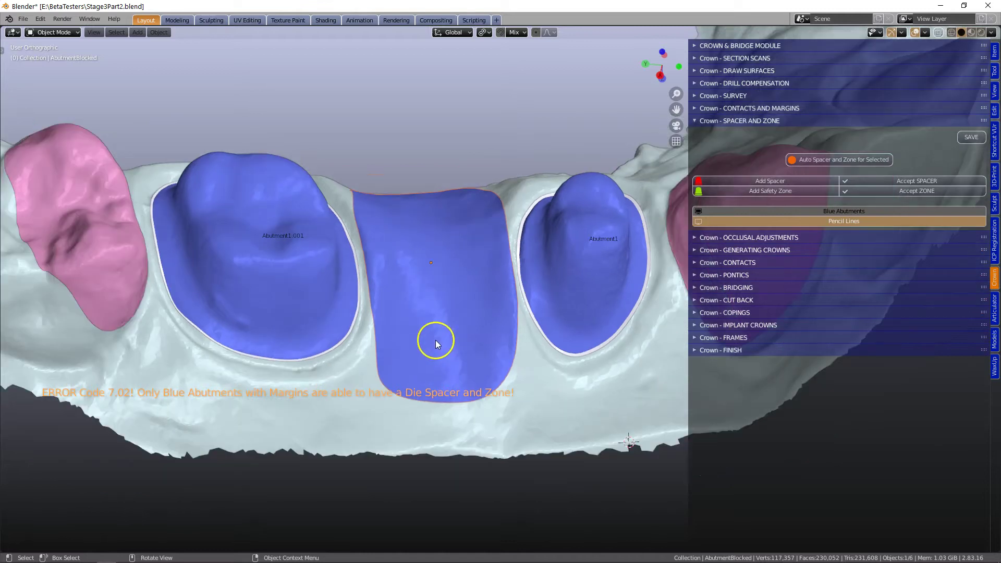
# Generate the spacer and safety zone automatically for the molar and premolar abutments together
pyautogui.click(276, 265)
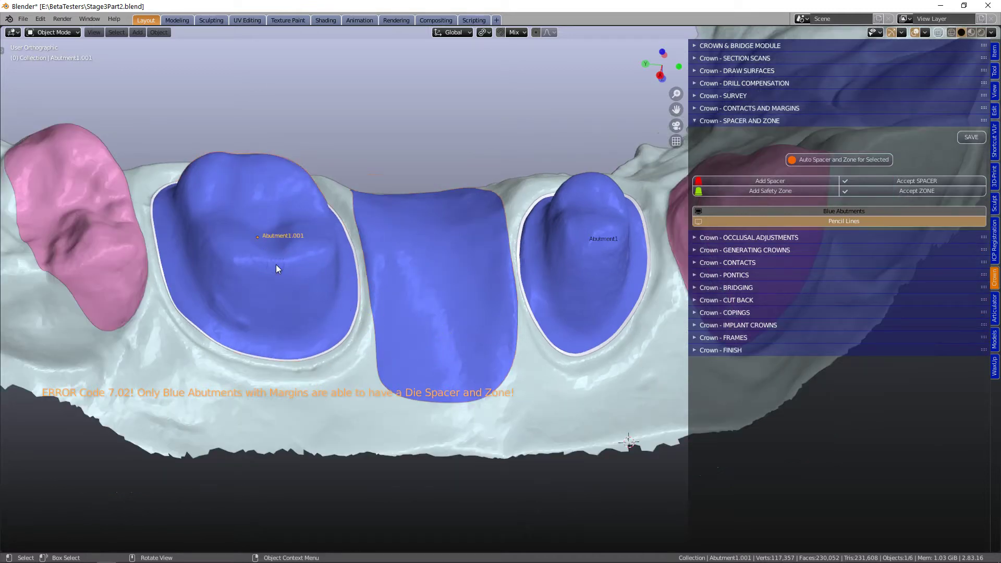
pyautogui.keyDown('shift'); pyautogui.click(579, 253); pyautogui.keyUp('shift')
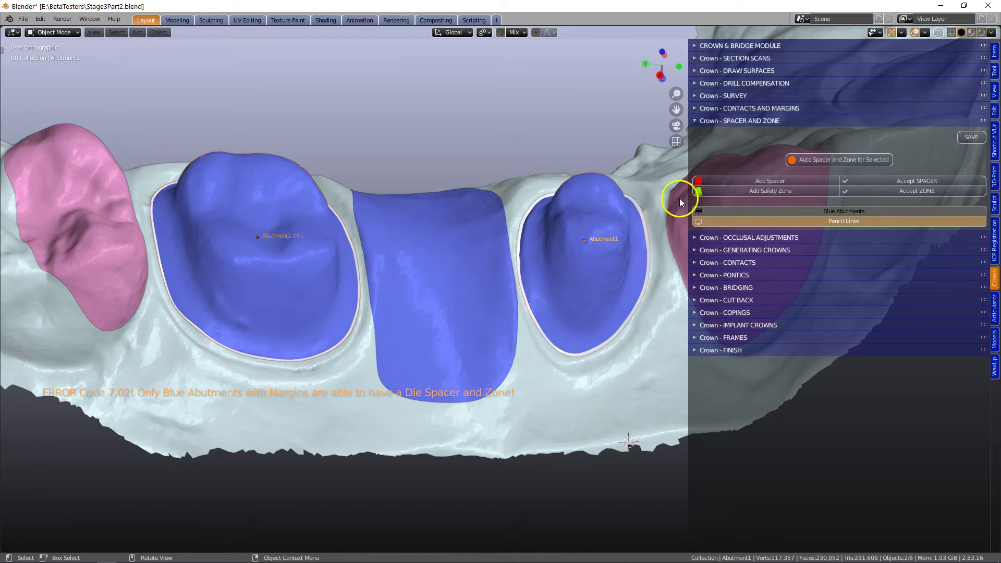
pyautogui.moveTo(687, 191); pyautogui.dragTo(668, 198)
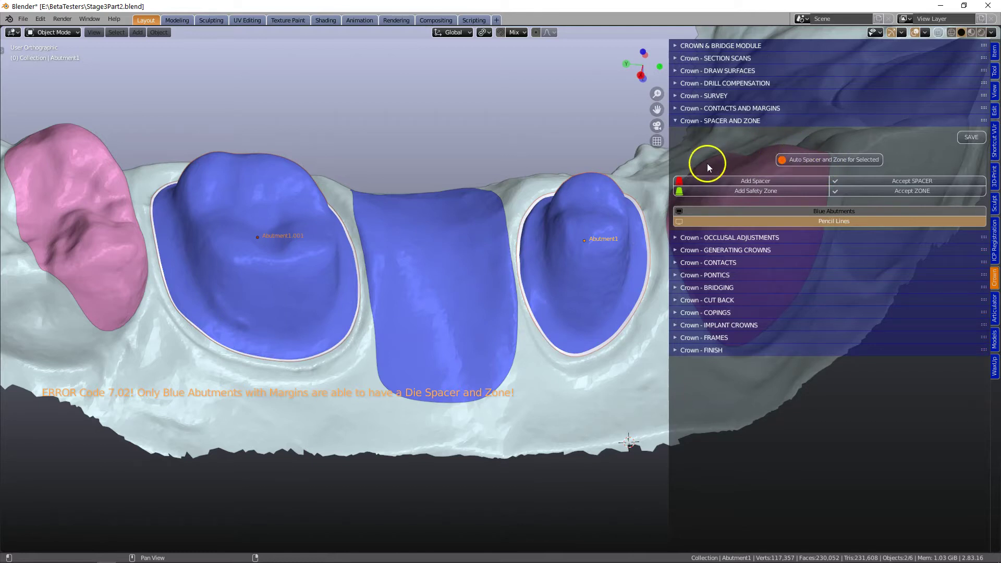
pyautogui.click(824, 159)
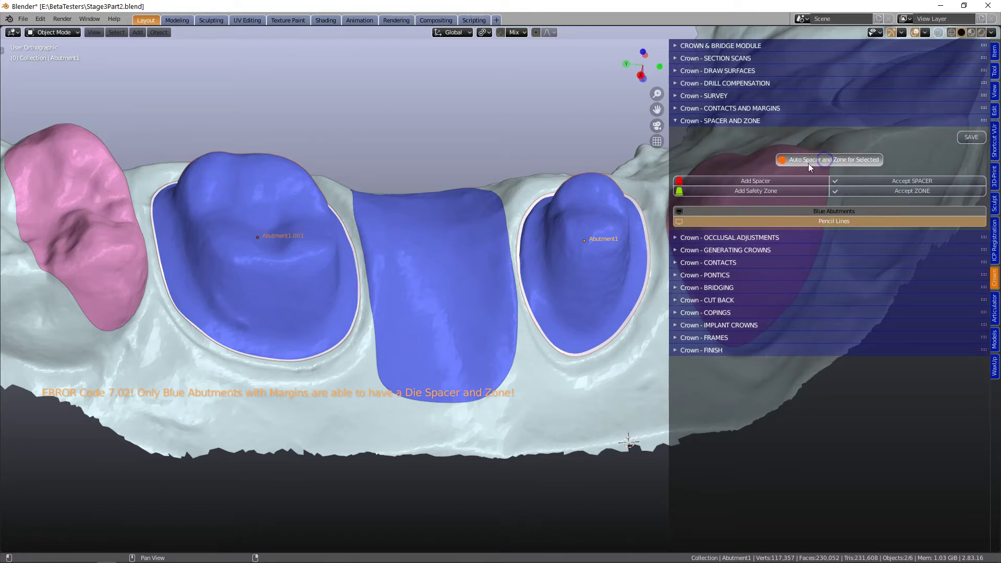
pyautogui.click(615, 329)
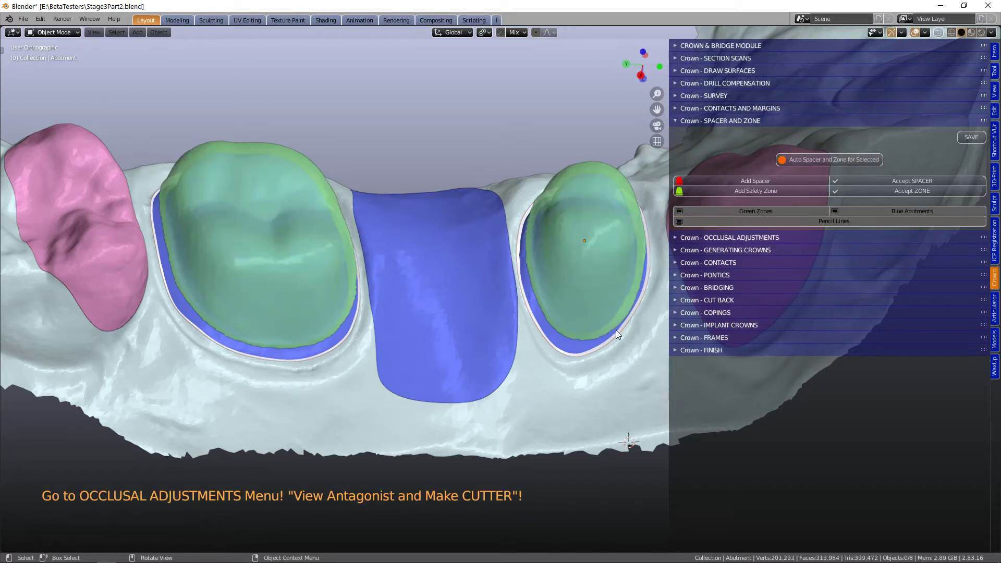
# Open the occlusal adjustment tools and display the antagonist arch
pyautogui.moveTo(542, 386); pyautogui.dragTo(532, 354, button='middle')
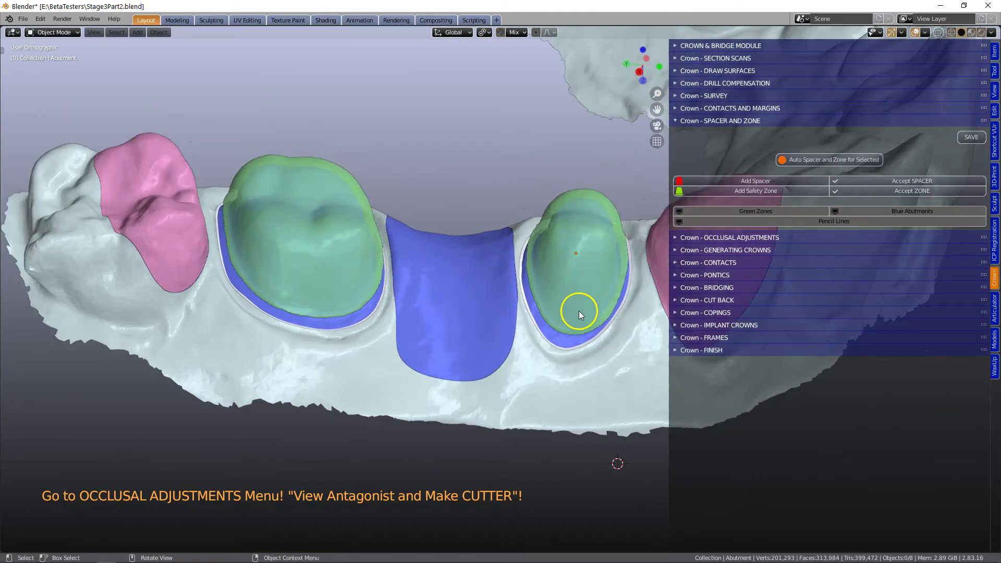
pyautogui.moveTo(578, 310); pyautogui.dragTo(582, 298, button='middle')
pyautogui.click(754, 238)
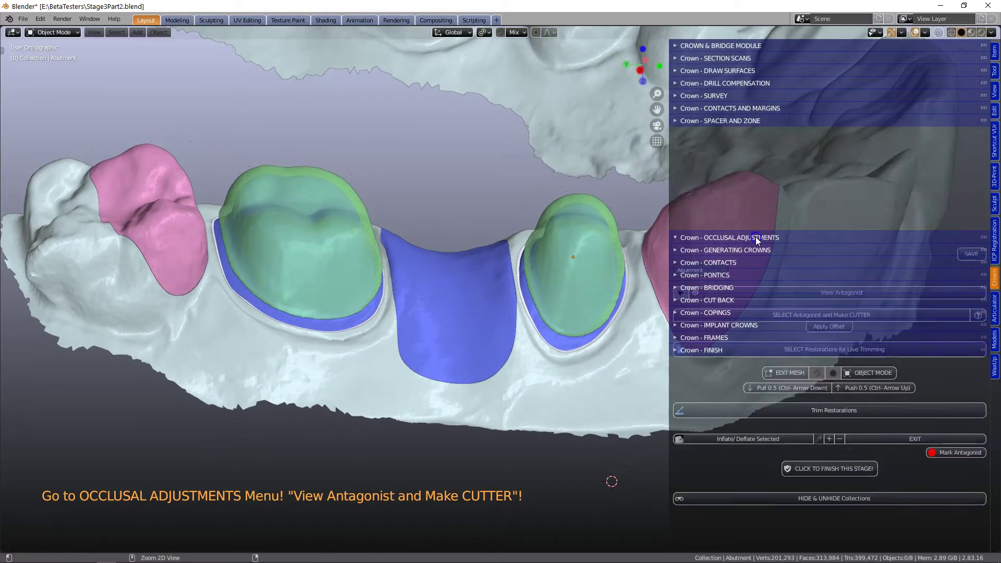
pyautogui.moveTo(643, 274); pyautogui.dragTo(582, 334, button='middle')
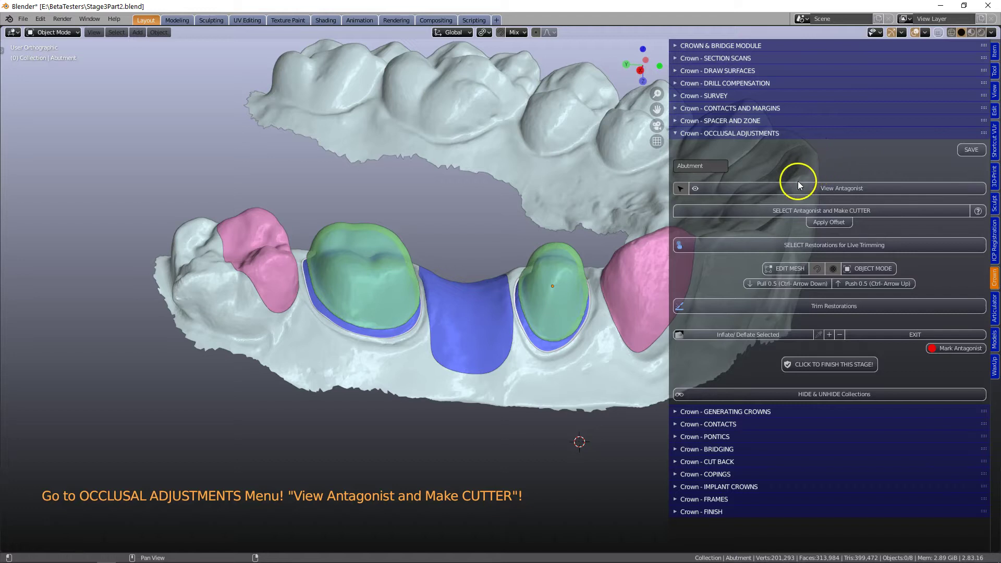
pyautogui.click(833, 188)
# Examine how the antagonist arch meets the working arch from the front and both sides
pyautogui.moveTo(619, 264); pyautogui.dragTo(458, 318, button='middle')
pyautogui.scroll(3, 486, 320)
pyautogui.moveTo(481, 356); pyautogui.dragTo(568, 368, button='middle')
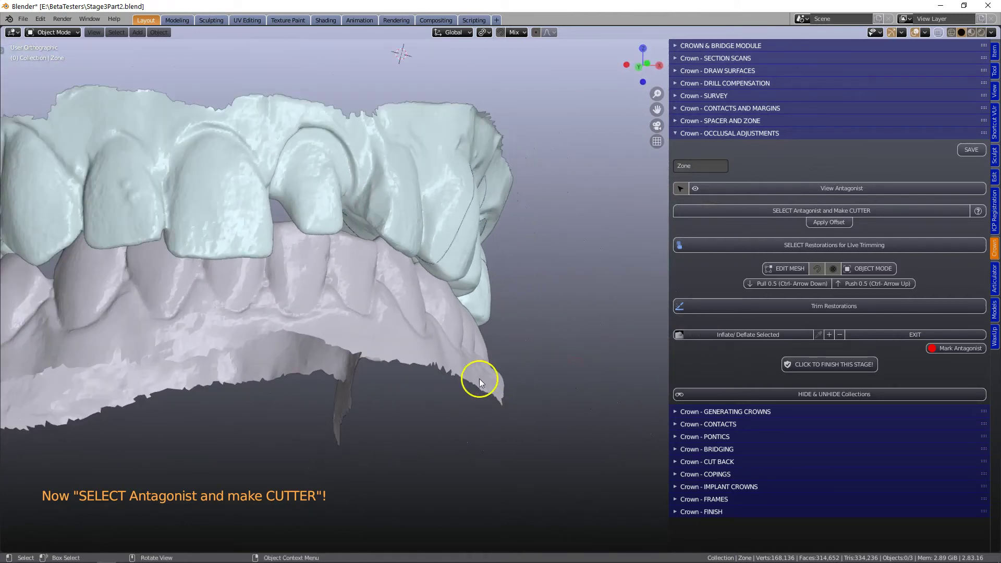
pyautogui.moveTo(482, 339); pyautogui.dragTo(448, 349, button='middle')
pyautogui.moveTo(367, 367); pyautogui.dragTo(373, 366, button='middle')
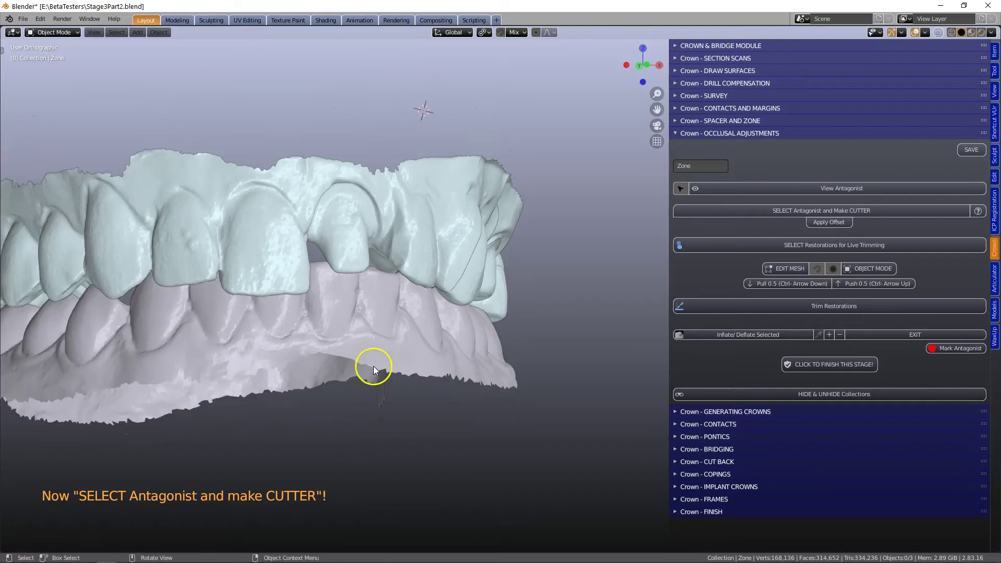
pyautogui.moveTo(502, 380); pyautogui.dragTo(450, 361, button='middle')
pyautogui.moveTo(506, 408); pyautogui.dragTo(552, 411, button='middle')
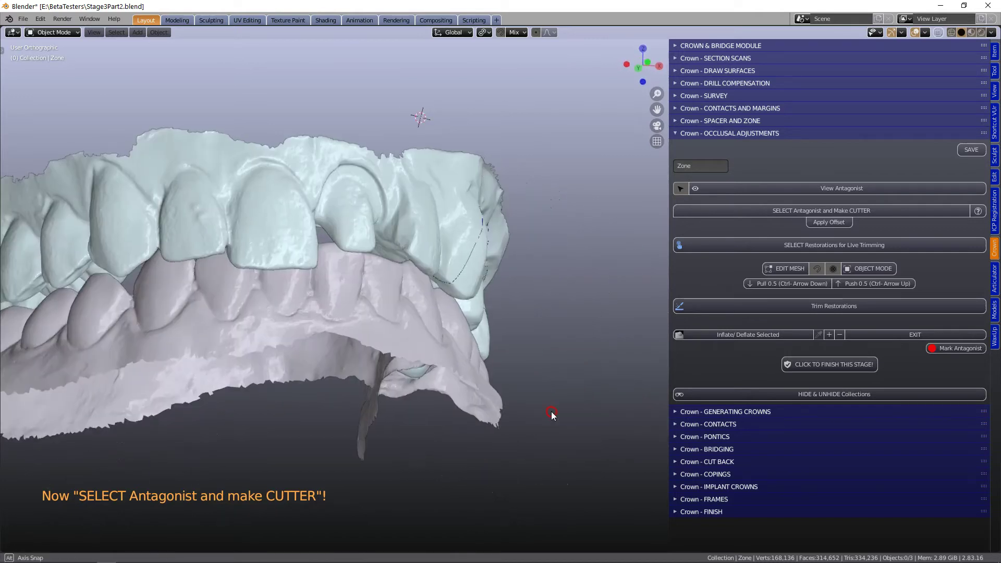
pyautogui.moveTo(387, 343); pyautogui.dragTo(171, 369, button='middle')
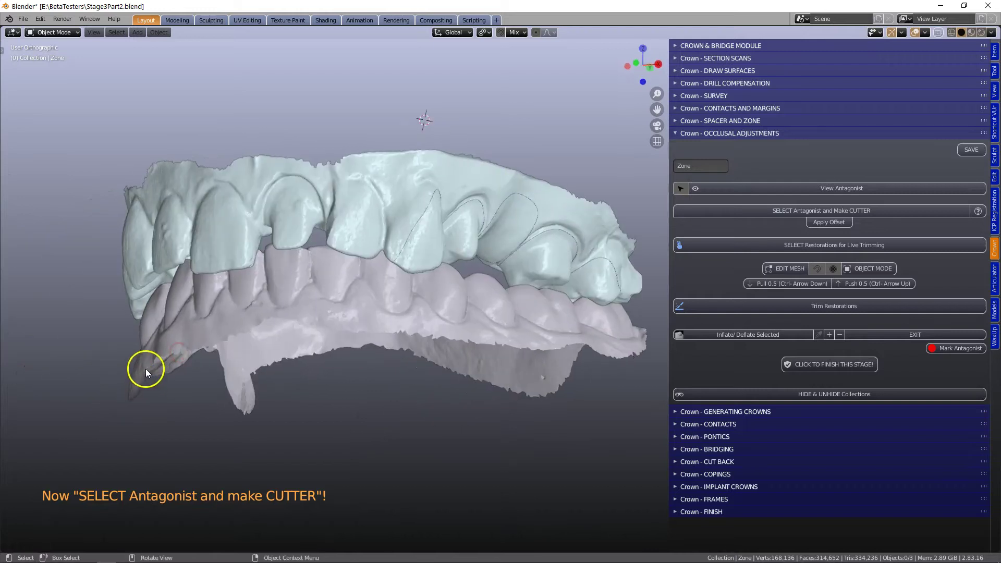
pyautogui.moveTo(258, 371); pyautogui.dragTo(493, 396, button='middle')
pyautogui.scroll(1, 493, 396)
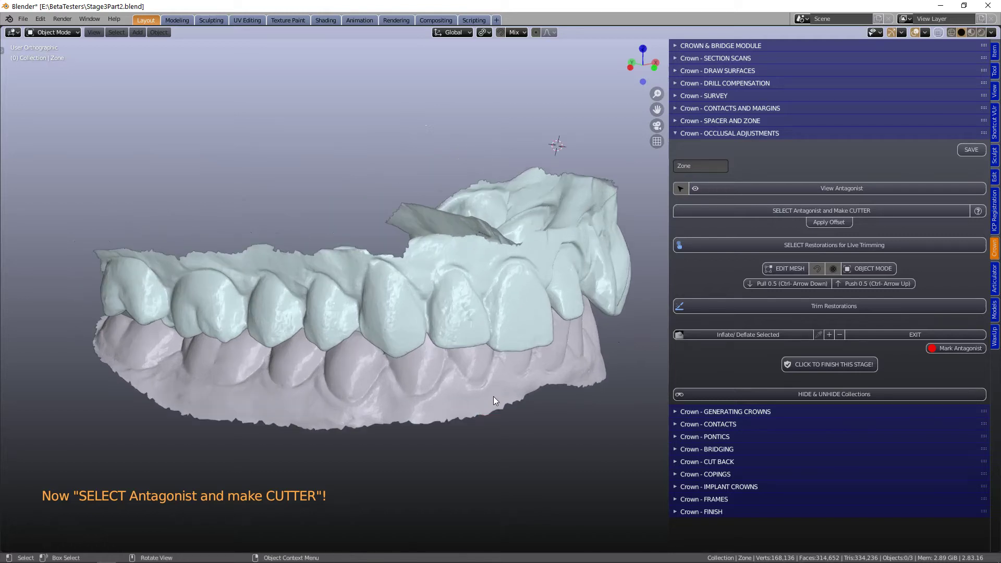
pyautogui.scroll(-1, 453, 390)
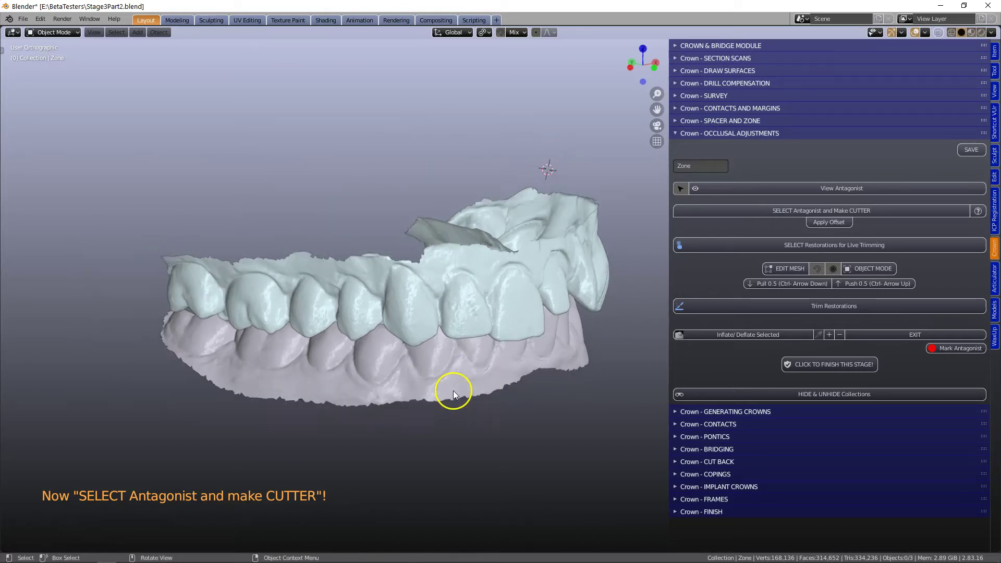
# Make a cutter from the antagonist arch and apply its offset of 0.1 mm
pyautogui.moveTo(485, 382); pyautogui.dragTo(599, 366, button='middle')
pyautogui.click(479, 385)
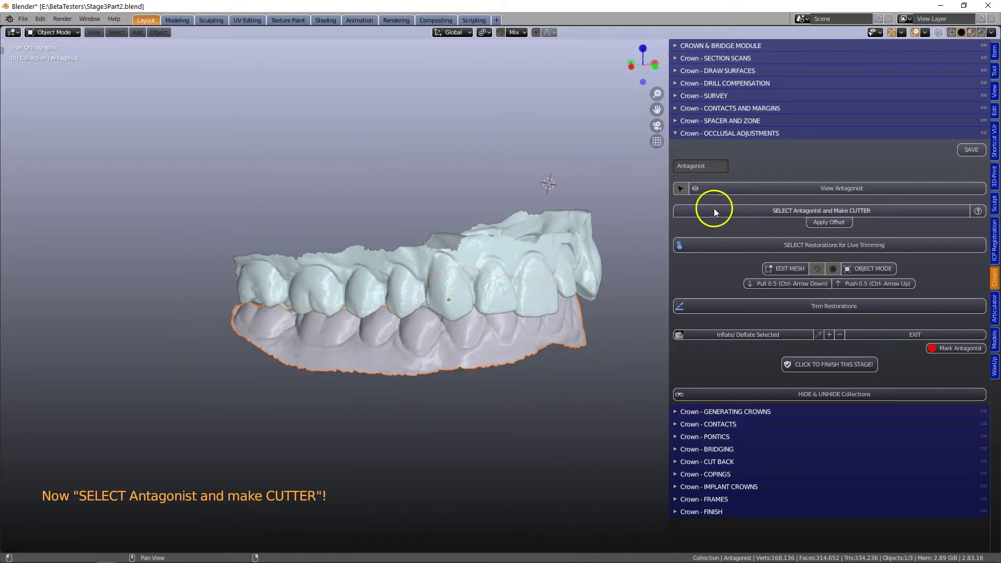
pyautogui.click(765, 211)
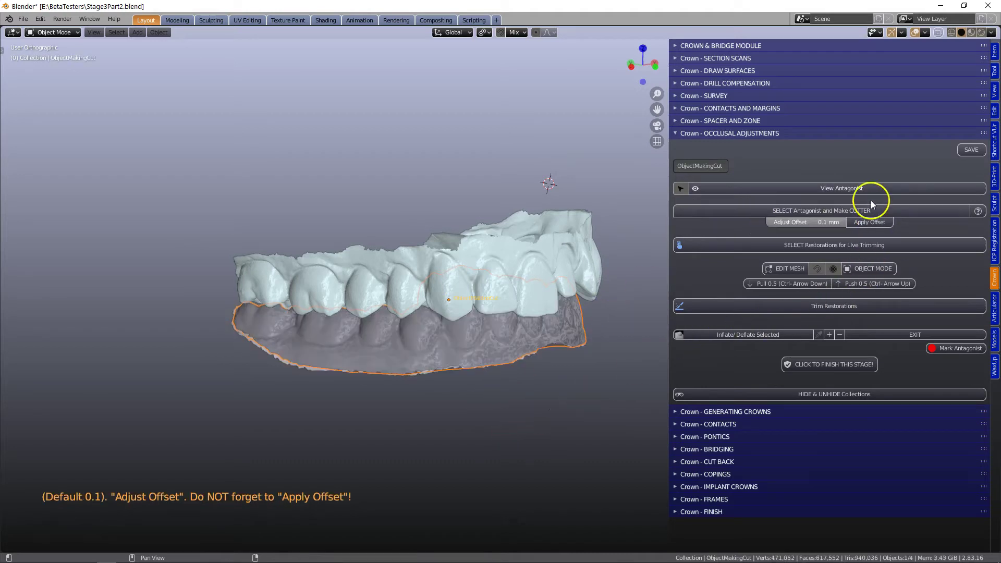
pyautogui.click(870, 223)
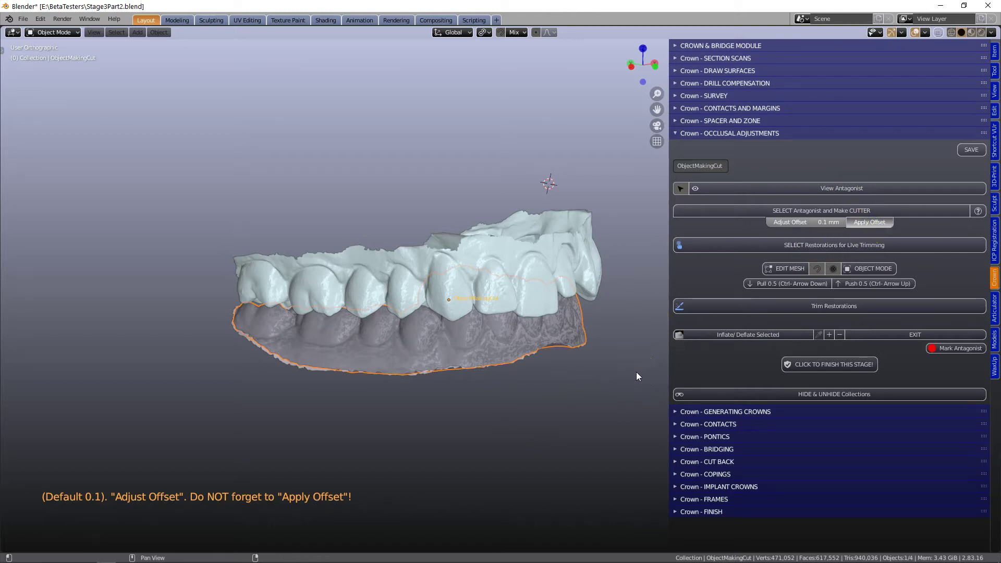
# Set up live trimming for all three restorations: the two premolars and the molar
pyautogui.moveTo(635, 371); pyautogui.dragTo(202, 327, button='middle')
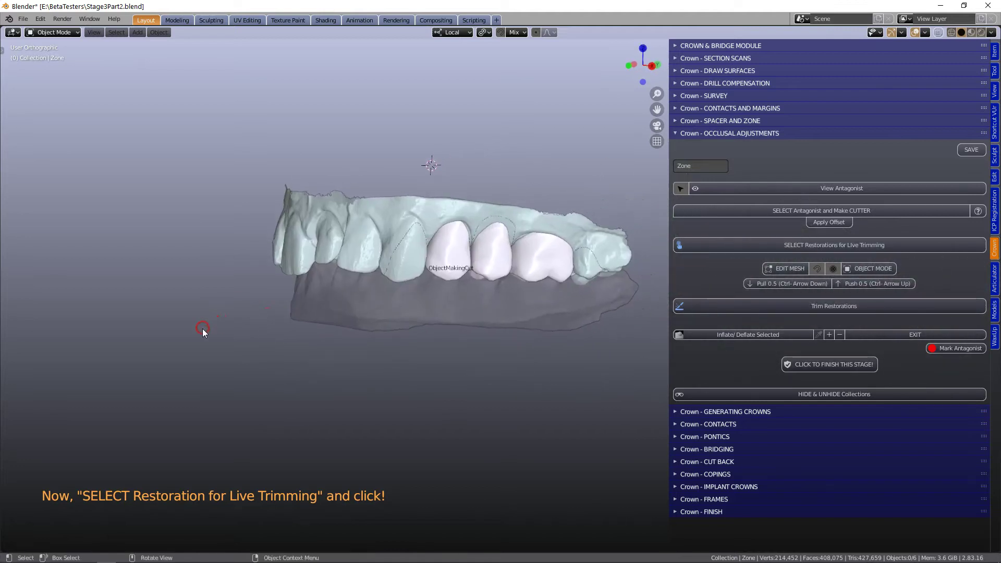
pyautogui.scroll(3, 470, 337)
pyautogui.moveTo(493, 326); pyautogui.dragTo(447, 280, button='middle')
pyautogui.click(423, 237)
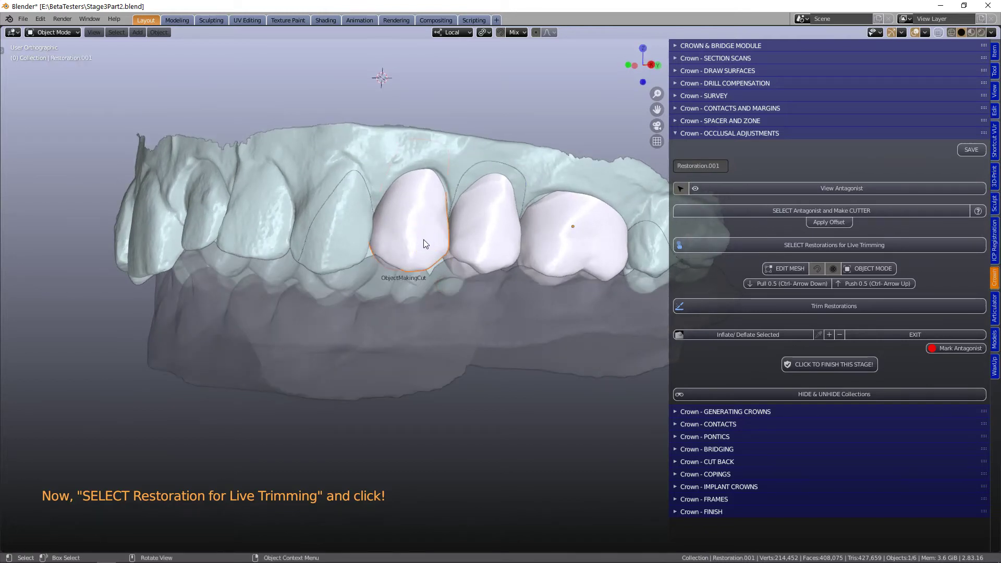
pyautogui.keyDown('shift'); pyautogui.click(474, 233); pyautogui.keyUp('shift')
pyautogui.keyDown('shift'); pyautogui.click(549, 233); pyautogui.keyUp('shift')
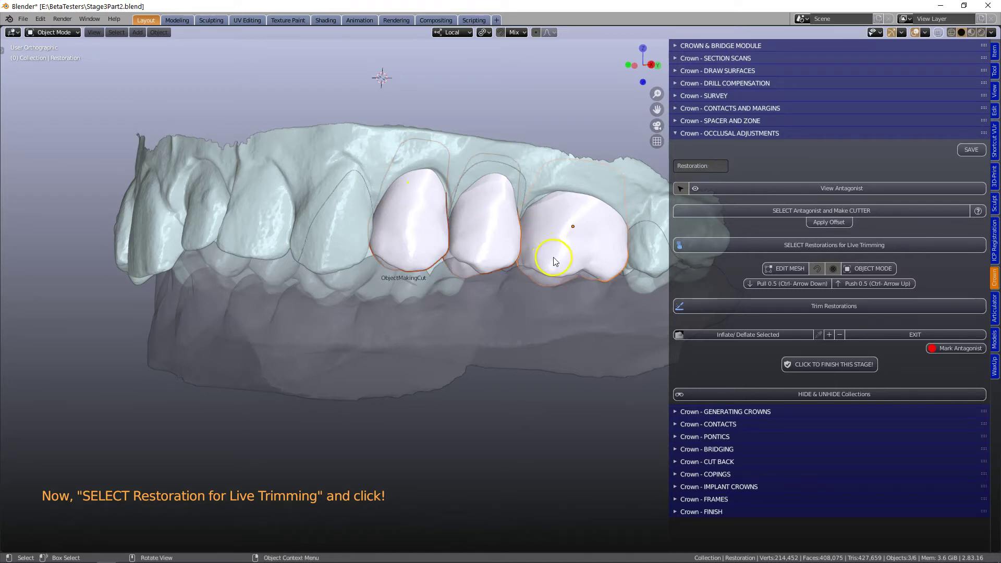
pyautogui.click(772, 248)
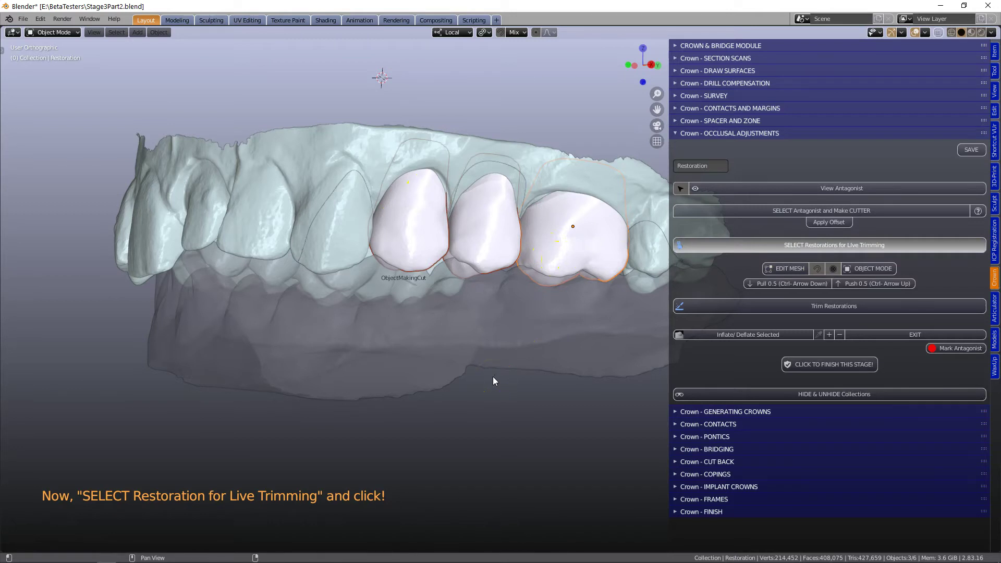
# Move the molar restoration along its vertical axis to adjust its position on the abutment
pyautogui.moveTo(492, 381); pyautogui.dragTo(509, 223, button='middle')
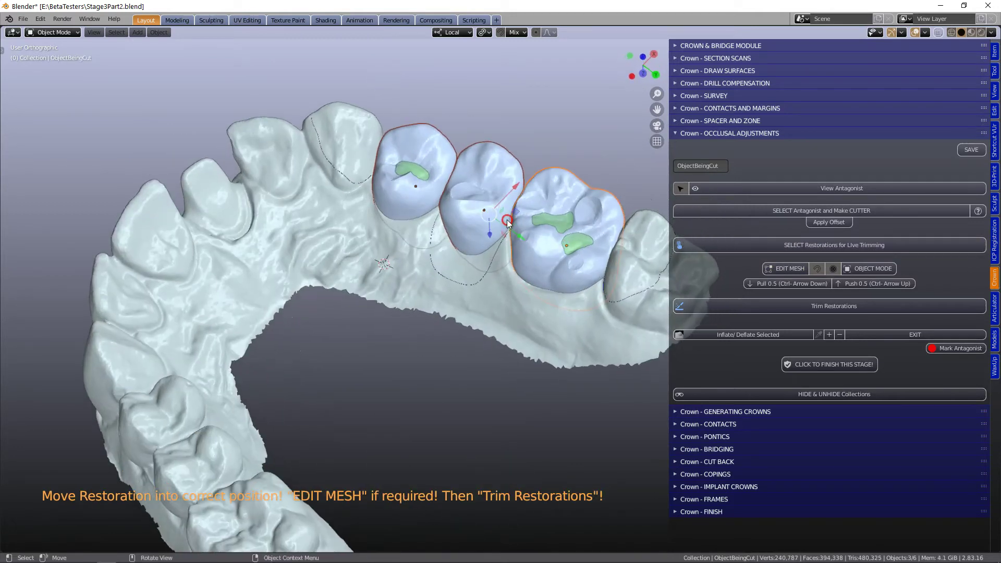
pyautogui.moveTo(521, 270); pyautogui.dragTo(505, 382, button='middle')
pyautogui.scroll(2, 410, 341)
pyautogui.click(399, 341)
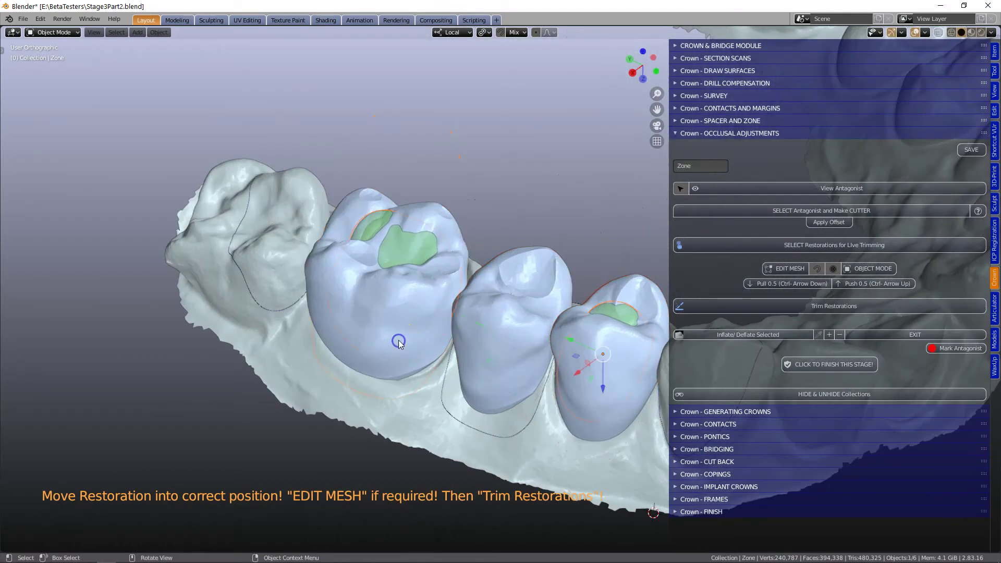
pyautogui.moveTo(407, 324); pyautogui.dragTo(408, 301, button='middle')
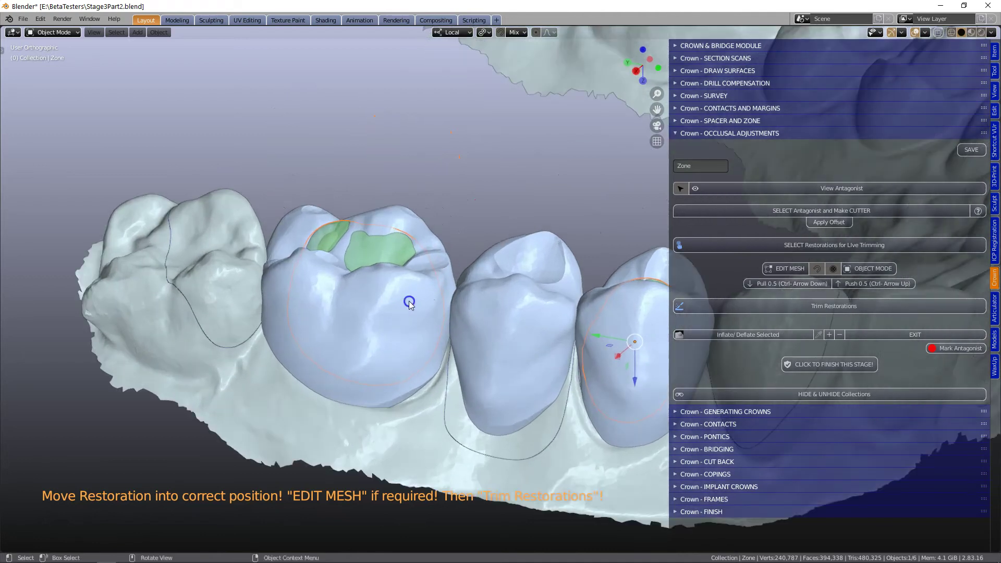
pyautogui.click(409, 301)
pyautogui.moveTo(353, 365); pyautogui.dragTo(379, 325)
pyautogui.moveTo(379, 326); pyautogui.dragTo(346, 376, button='middle')
pyautogui.moveTo(338, 341); pyautogui.dragTo(346, 332, button='middle')
pyautogui.moveTo(351, 345); pyautogui.dragTo(352, 355)
# Fine-tune the molar restoration's height with small vertical moves, checking the exposed green zone
pyautogui.click(462, 377)
pyautogui.moveTo(462, 377); pyautogui.dragTo(440, 371, button='middle')
pyautogui.click(352, 357)
pyautogui.moveTo(354, 360); pyautogui.dragTo(354, 361)
pyautogui.moveTo(483, 378); pyautogui.dragTo(509, 424, button='middle')
pyautogui.scroll(-1, 477, 389)
pyautogui.moveTo(477, 388); pyautogui.dragTo(462, 299, button='middle')
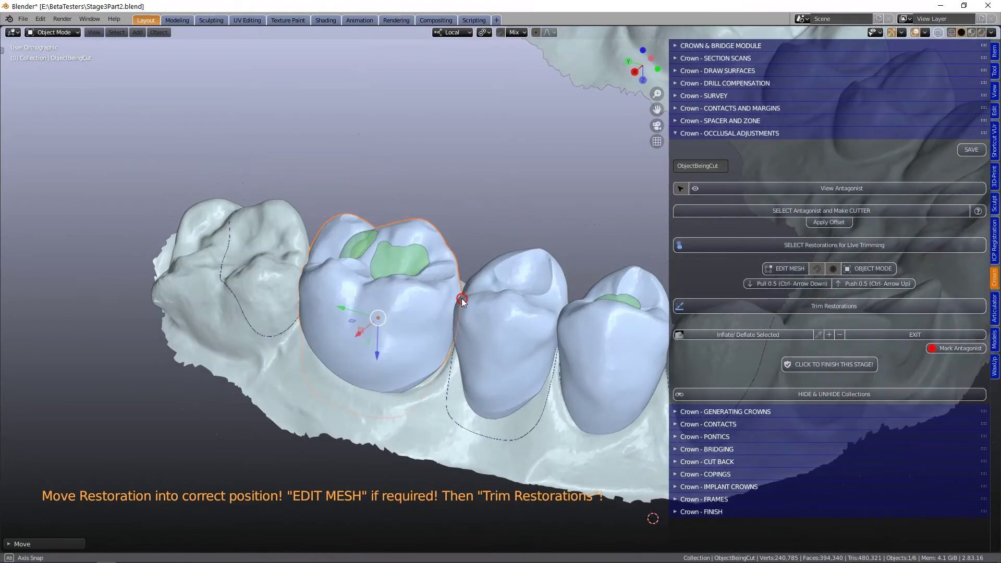
pyautogui.moveTo(377, 352); pyautogui.dragTo(378, 347)
# Check the green zones exposed on the premolar restorations and trim all three restorations against the antagonist cutter
pyautogui.moveTo(608, 357); pyautogui.dragTo(439, 345, button='middle')
pyautogui.scroll(4, 439, 347)
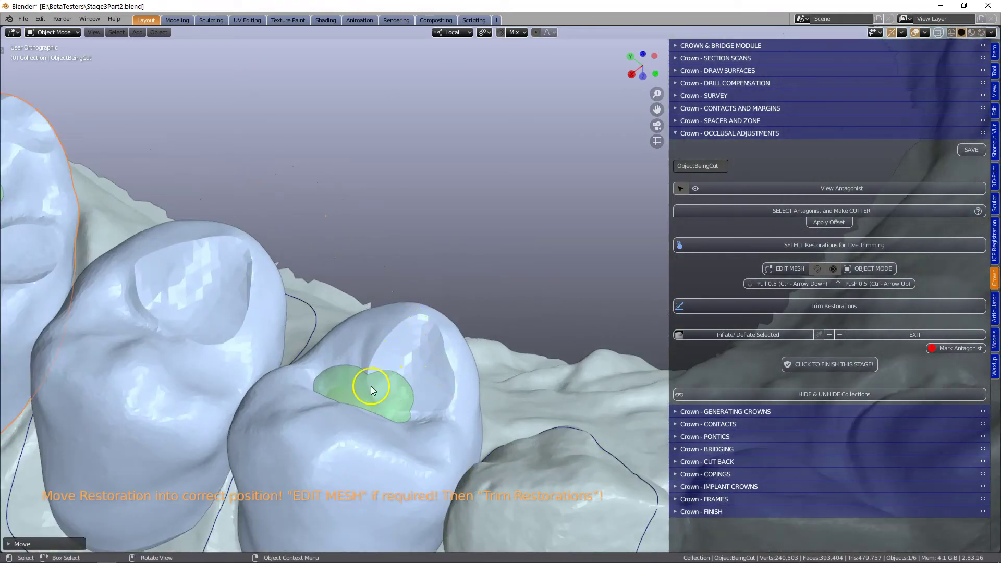
pyautogui.scroll(-2, 396, 386)
pyautogui.scroll(-2, 399, 391)
pyautogui.moveTo(408, 389); pyautogui.dragTo(495, 358, button='middle')
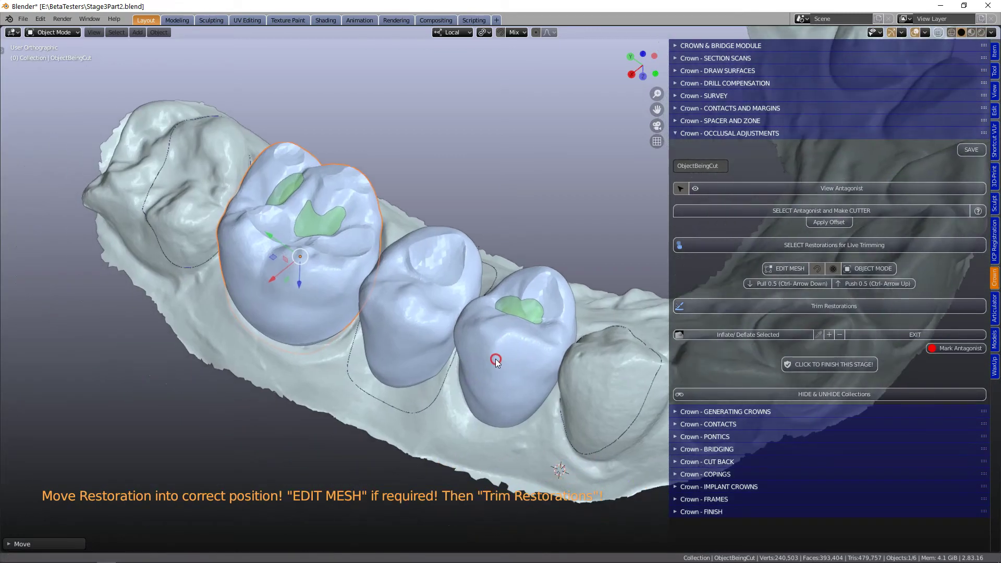
pyautogui.click(802, 308)
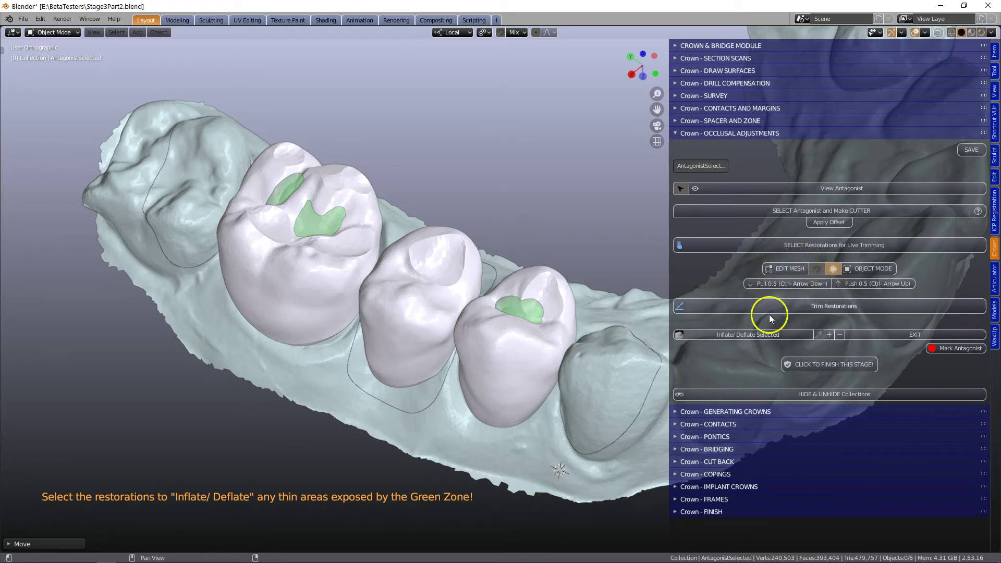
# Inflate the front premolar restoration over its exposed green zone with the Inflate/Deflate brush, then exit sculpting
pyautogui.moveTo(434, 390); pyautogui.dragTo(443, 405, button='middle')
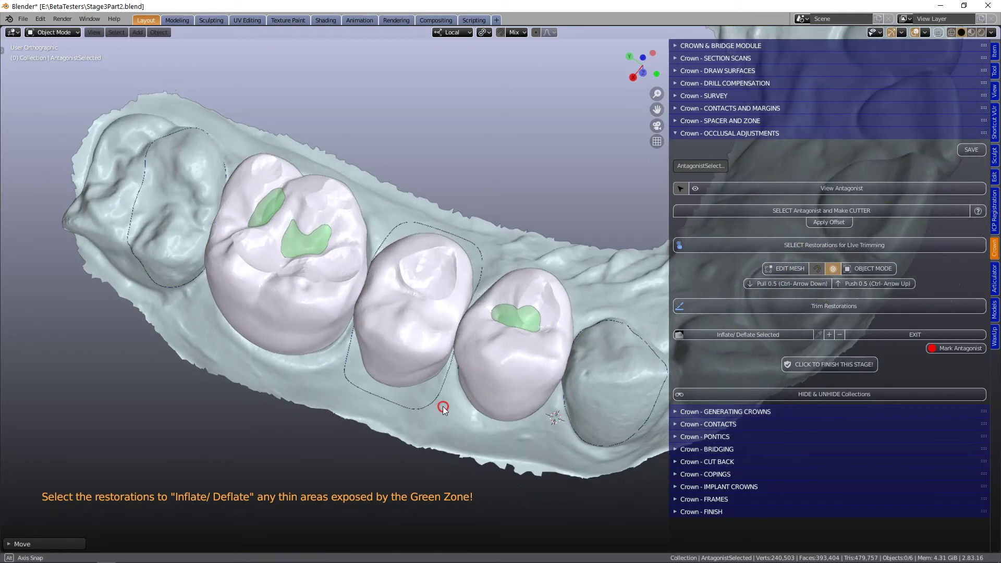
pyautogui.click(511, 364)
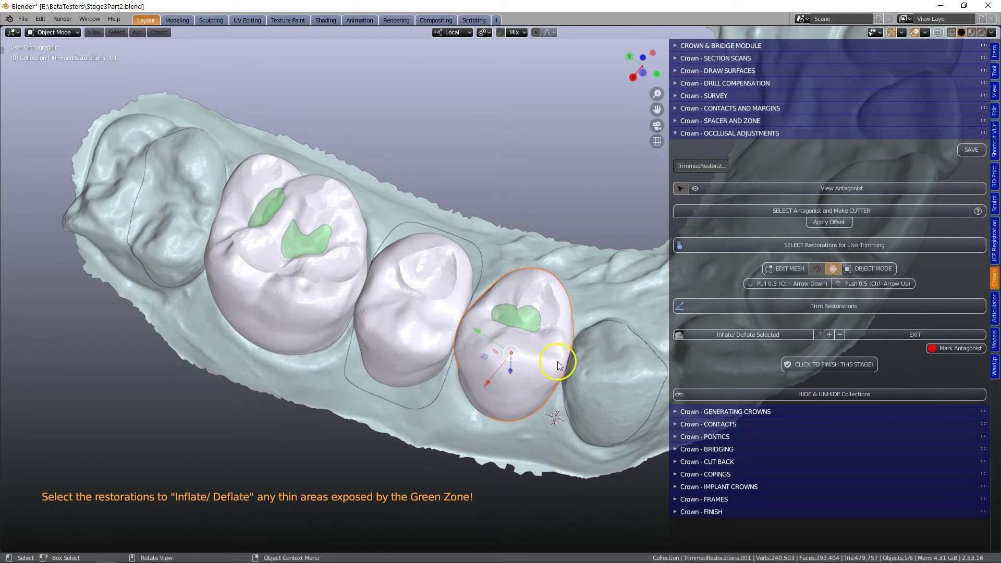
pyautogui.scroll(2, 560, 367)
pyautogui.scroll(1, 560, 367)
pyautogui.keyDown('shift'); pyautogui.moveTo(560, 366); pyautogui.dragTo(491, 325, button='middle'); pyautogui.keyUp('shift')
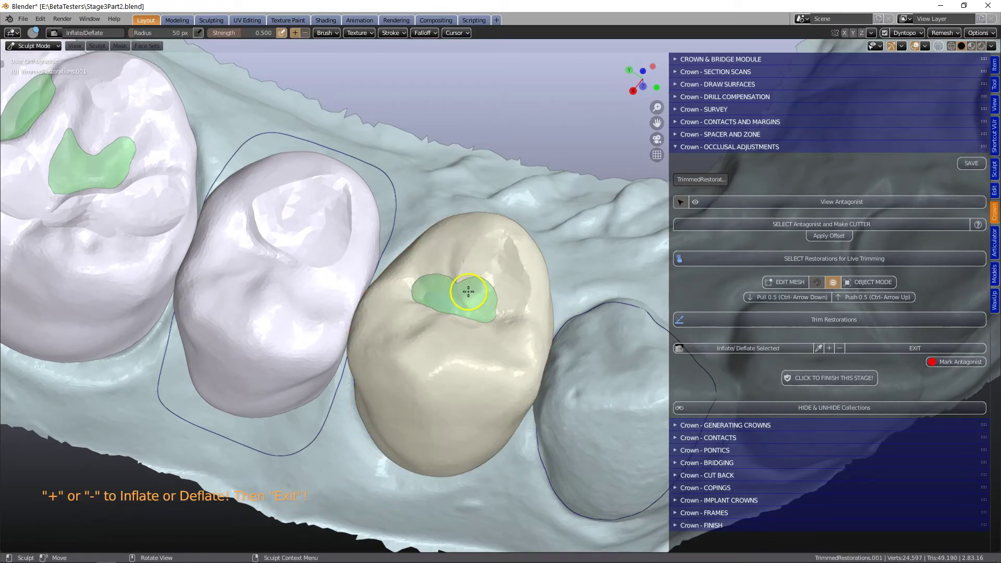
pyautogui.moveTo(493, 295)
pyautogui.mouseDown()
pyautogui.moveTo(417, 297)
pyautogui.moveTo(441, 297)
pyautogui.mouseUp()
pyautogui.moveTo(440, 297); pyautogui.dragTo(440, 331, button='middle')
pyautogui.moveTo(440, 331)
pyautogui.mouseDown()
pyautogui.moveTo(447, 286)
pyautogui.moveTo(459, 295)
pyautogui.moveTo(443, 293)
pyautogui.moveTo(444, 311)
pyautogui.moveTo(452, 293)
pyautogui.mouseUp()
pyautogui.moveTo(391, 334); pyautogui.dragTo(406, 308, button='middle')
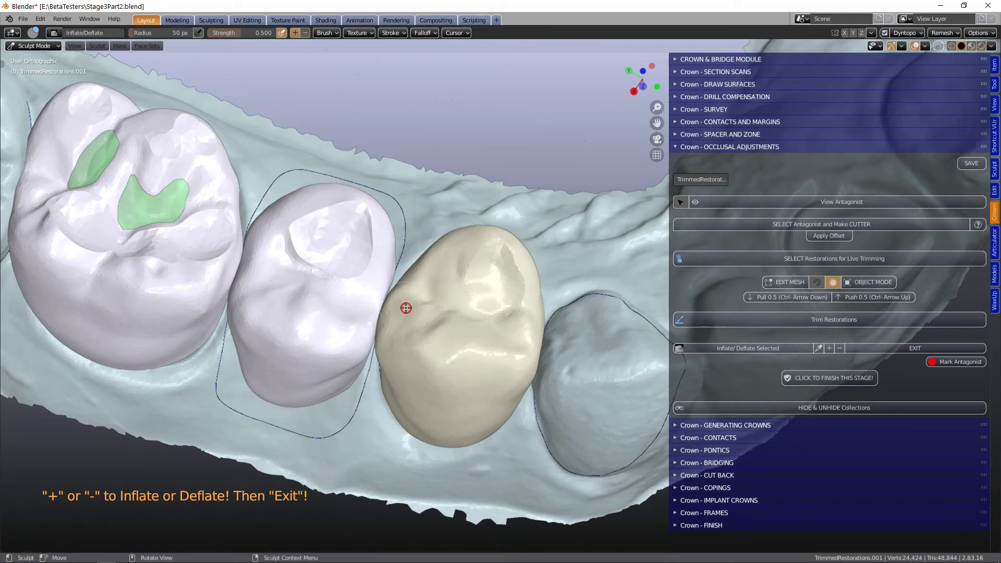
pyautogui.click(869, 348)
# Inflate the molar restoration over its two exposed green zones with the Inflate/Deflate brush, then exit sculpting
pyautogui.click(244, 301)
pyautogui.moveTo(244, 301); pyautogui.dragTo(472, 376, button='middle')
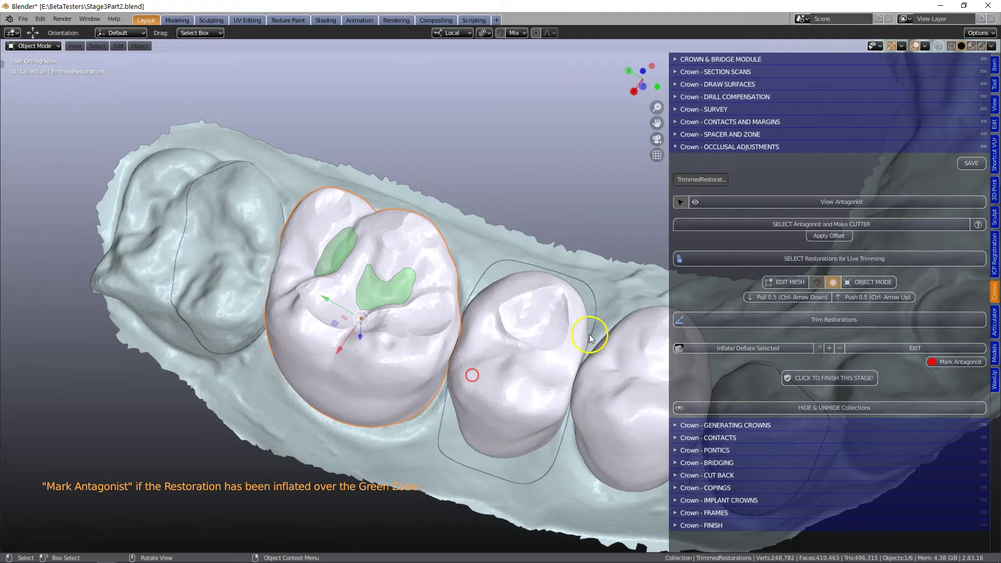
pyautogui.click(740, 348)
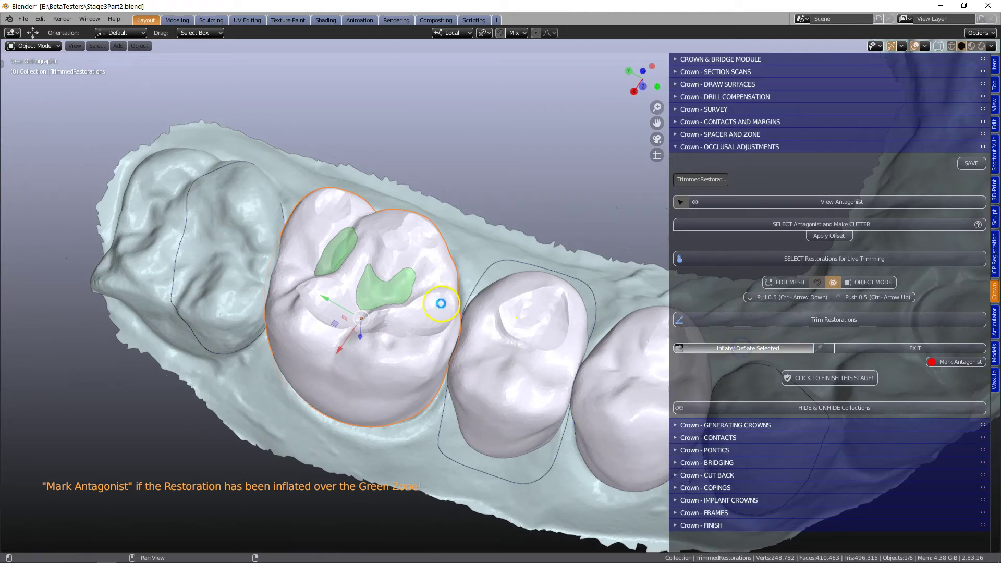
pyautogui.scroll(-1, 434, 303)
pyautogui.moveTo(413, 290)
pyautogui.mouseDown()
pyautogui.moveTo(402, 306)
pyautogui.moveTo(395, 300)
pyautogui.moveTo(374, 237)
pyautogui.moveTo(381, 243)
pyautogui.moveTo(353, 279)
pyautogui.moveTo(375, 217)
pyautogui.mouseUp()
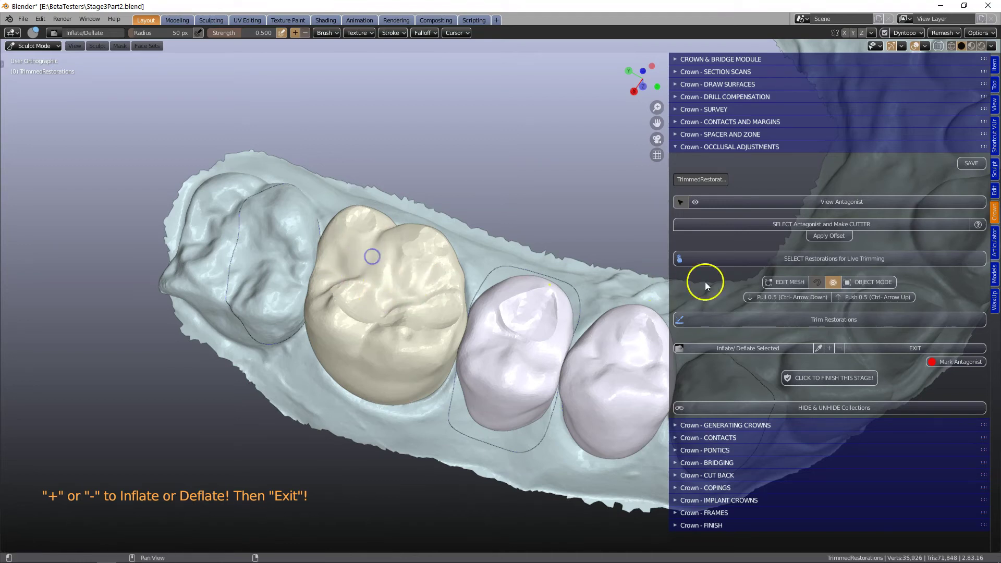
pyautogui.click(866, 282)
pyautogui.scroll(-2, 540, 385)
pyautogui.scroll(1, 534, 386)
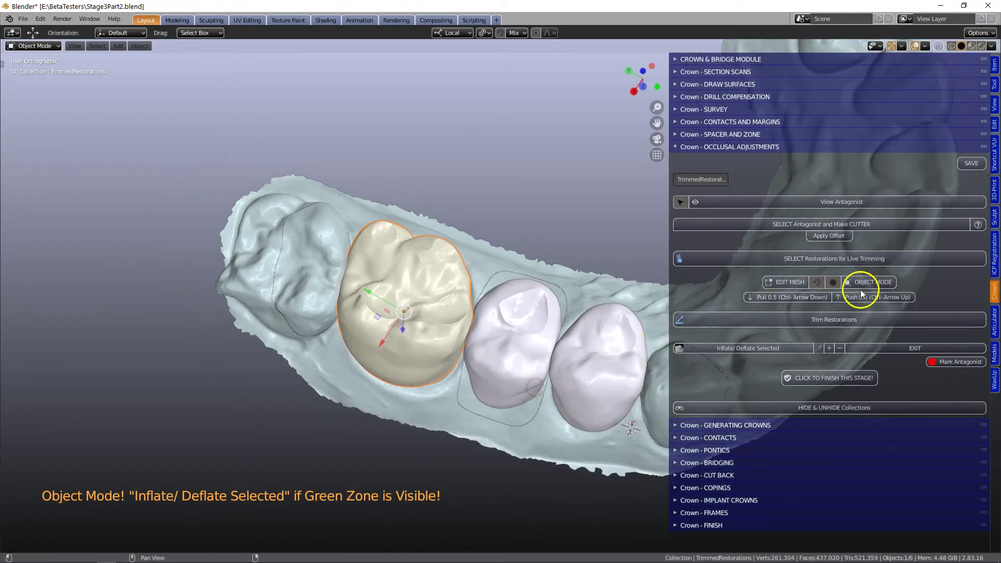
pyautogui.click(893, 347)
# Cut and mark the antagonist where the restorations have been inflated over the green zones
pyautogui.moveTo(438, 389); pyautogui.dragTo(449, 314, button='middle')
pyautogui.keyDown('shift'); pyautogui.moveTo(527, 342); pyautogui.dragTo(448, 378, button='middle'); pyautogui.keyUp('shift')
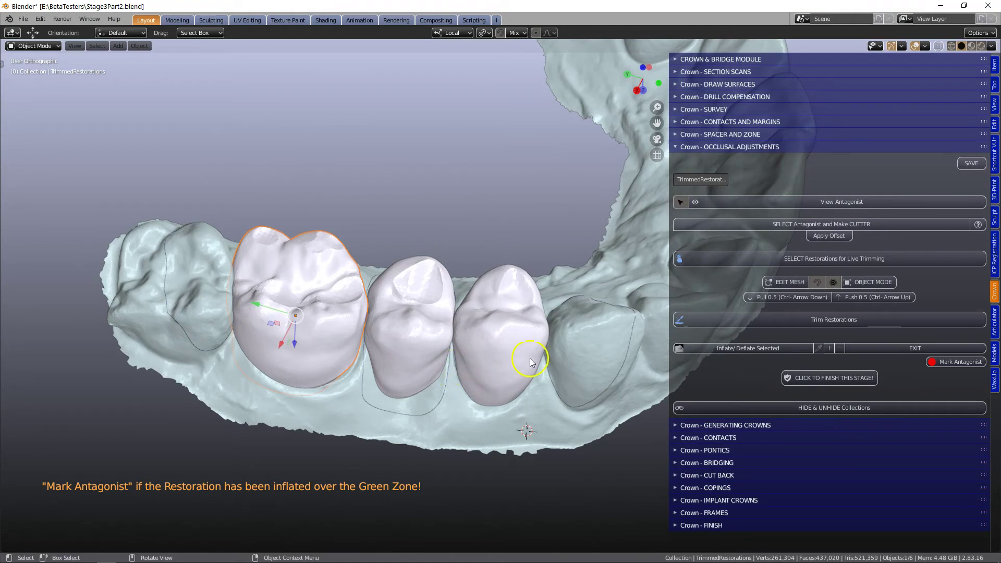
pyautogui.click(956, 363)
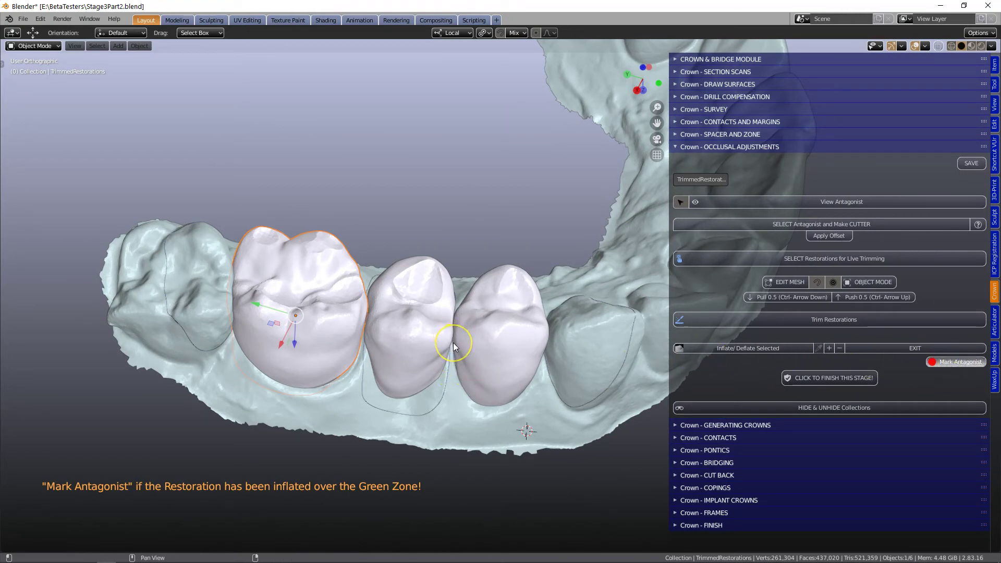
pyautogui.moveTo(452, 342); pyautogui.dragTo(536, 272, button='middle')
# Hide the Restorations collection to expose the green abutment zones beneath the antagonist
pyautogui.click(812, 405)
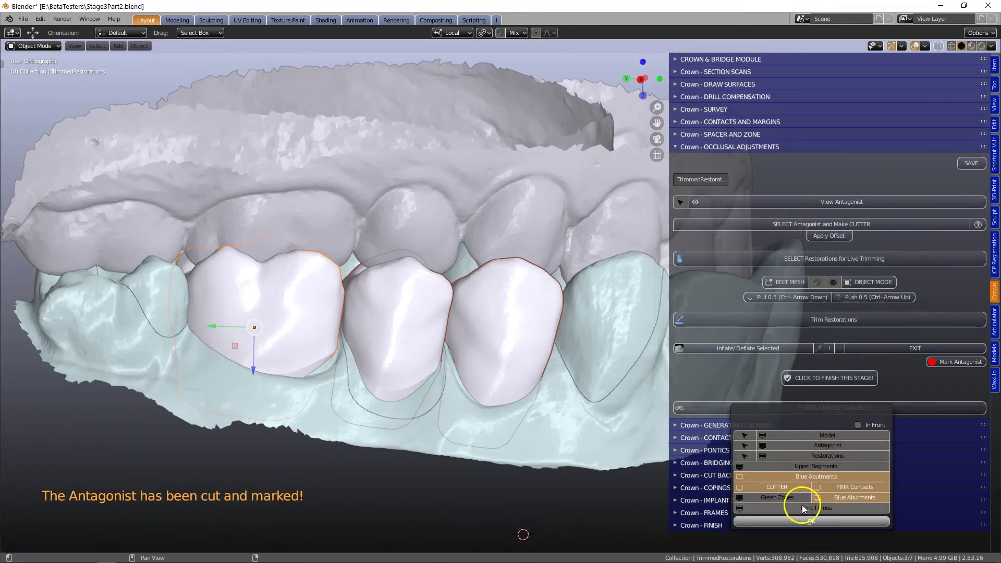
pyautogui.click(816, 456)
pyautogui.rightClick(577, 388)
# Examine the red marks on the antagonist above the molar and premolar green zones from several sides
pyautogui.scroll(1, 563, 383)
pyautogui.scroll(-2, 542, 370)
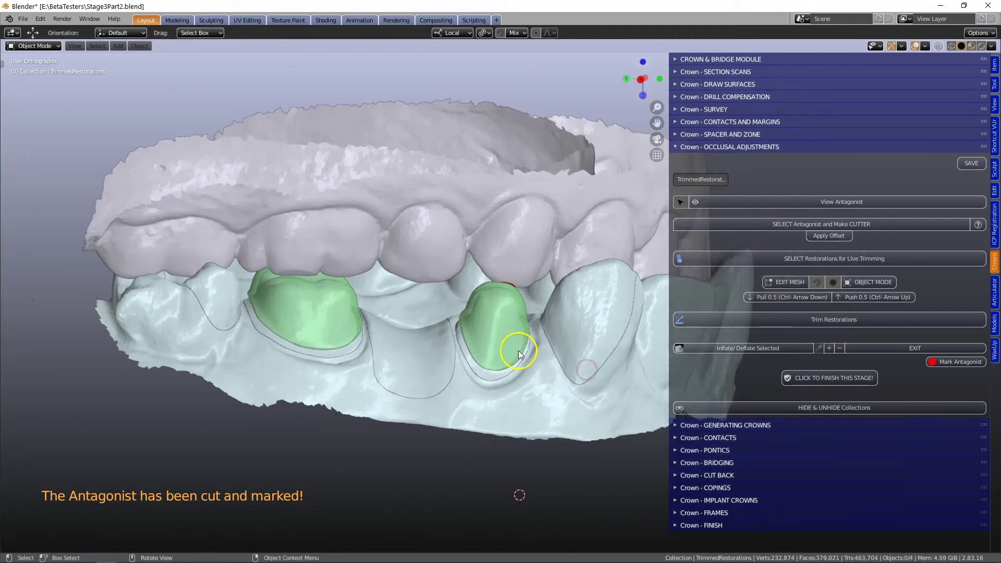
pyautogui.scroll(4, 515, 346)
pyautogui.moveTo(515, 346); pyautogui.dragTo(366, 330, button='middle')
pyautogui.scroll(-2, 501, 384)
pyautogui.keyDown('shift'); pyautogui.moveTo(502, 383); pyautogui.dragTo(268, 338, button='middle'); pyautogui.keyUp('shift')
pyautogui.scroll(5, 521, 351)
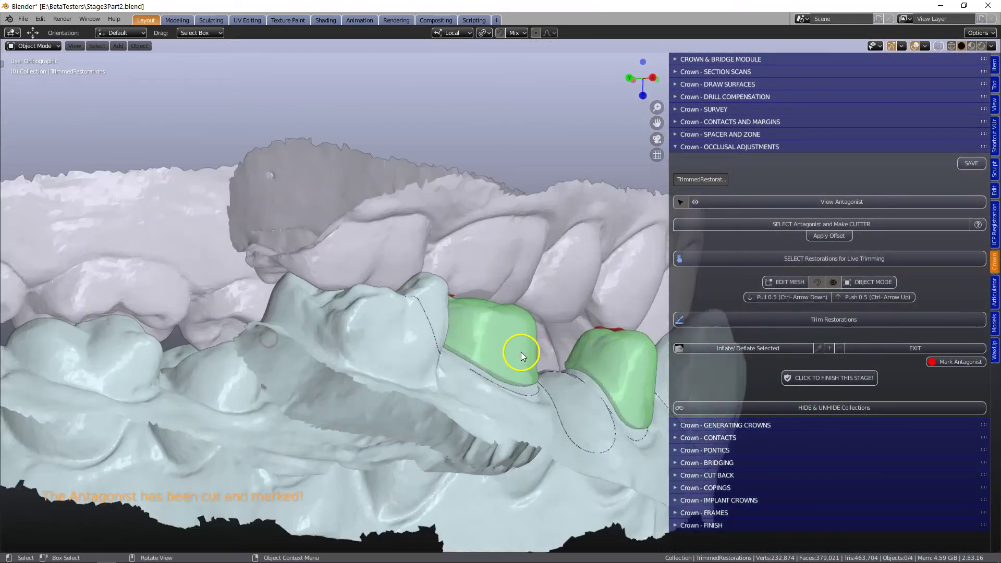
pyautogui.moveTo(466, 351)
pyautogui.mouseDown(button='middle')
pyautogui.moveTo(411, 323)
pyautogui.moveTo(386, 348)
pyautogui.moveTo(461, 361)
pyautogui.mouseUp(button='middle')
pyautogui.scroll(-2, 461, 362)
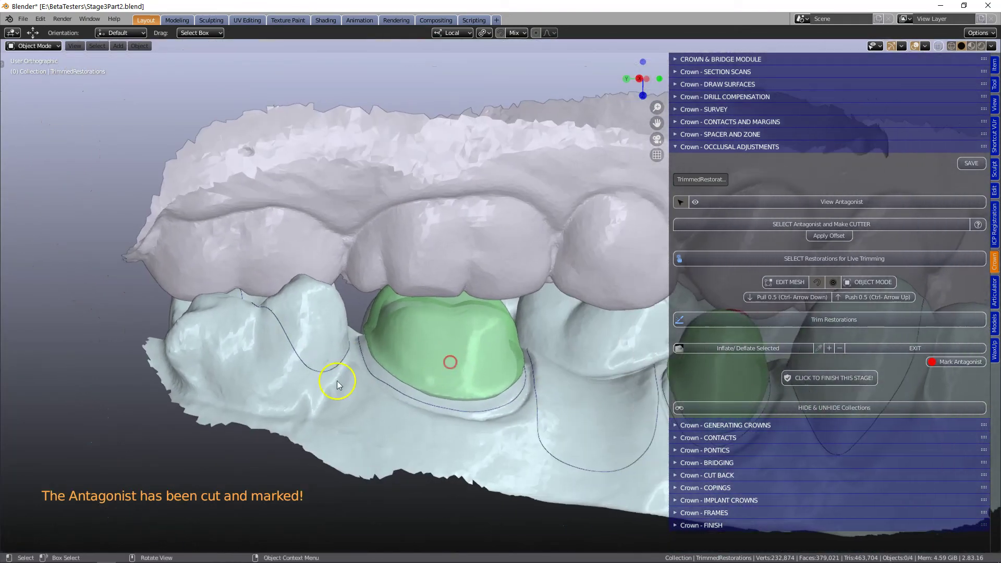
pyautogui.scroll(-2, 502, 390)
pyautogui.moveTo(502, 390); pyautogui.dragTo(509, 380, button='middle')
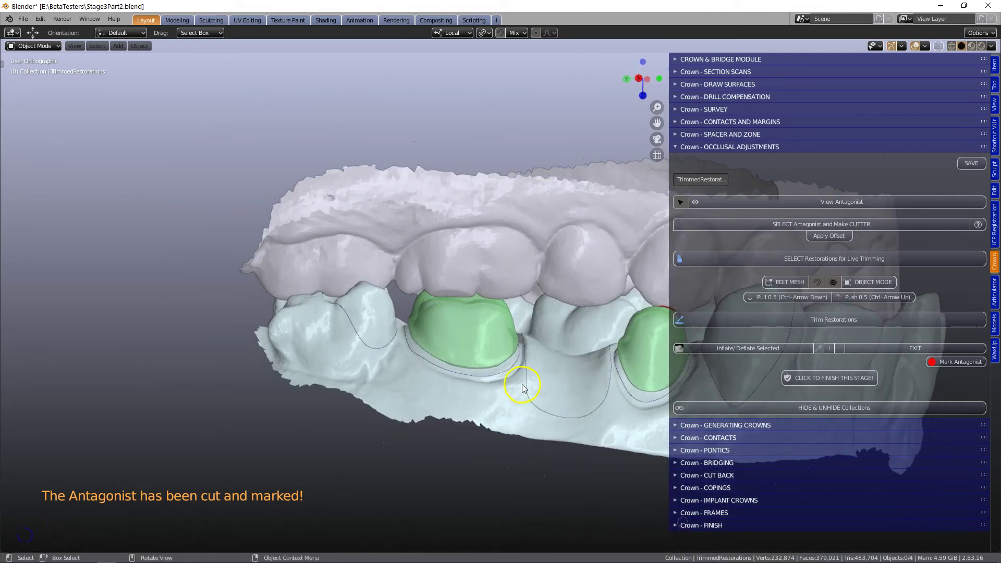
# Toggle the Antagonist collection's visibility off and on, leaving it shown
pyautogui.click(817, 408)
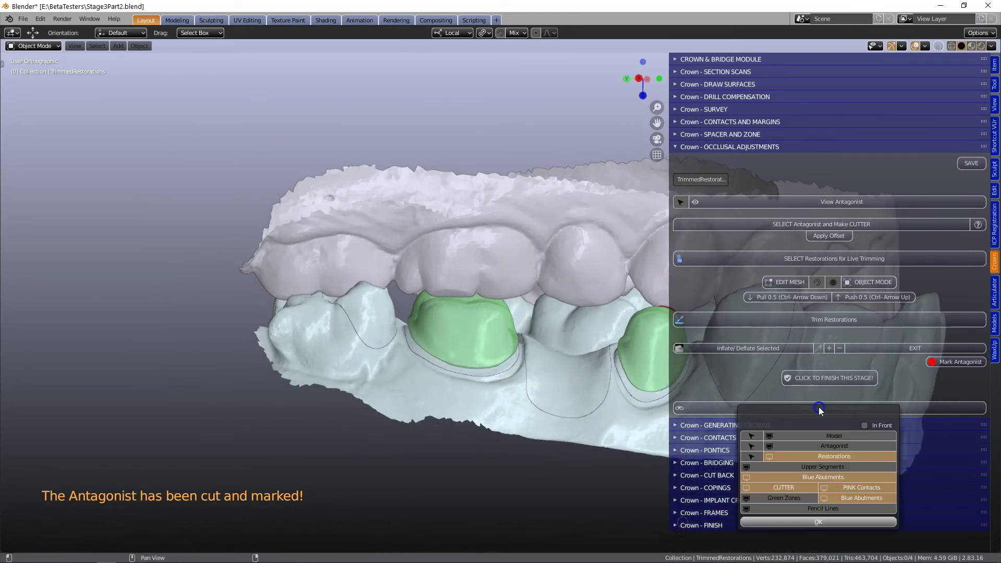
pyautogui.click(841, 446)
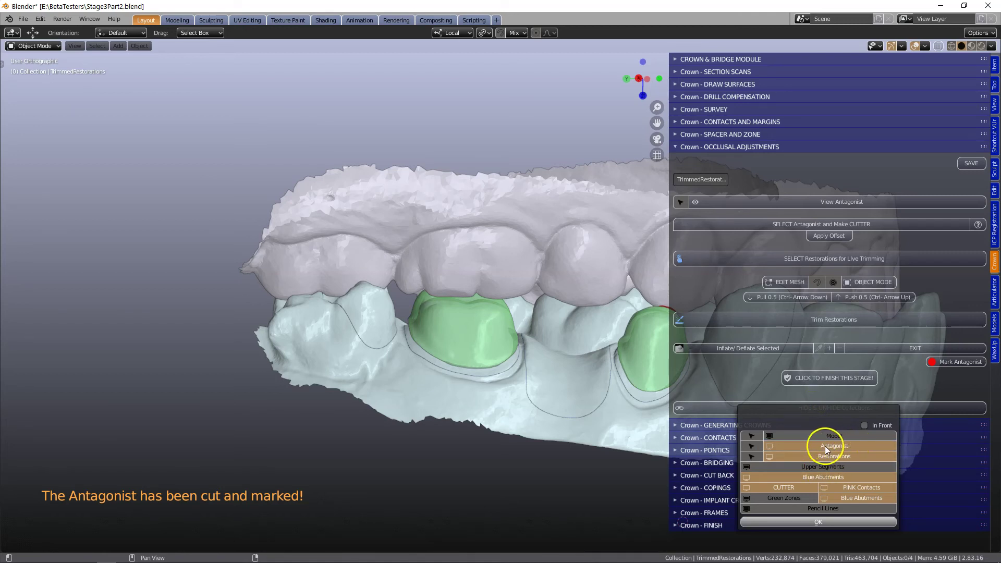
pyautogui.click(833, 446)
pyautogui.click(831, 446)
pyautogui.click(830, 446)
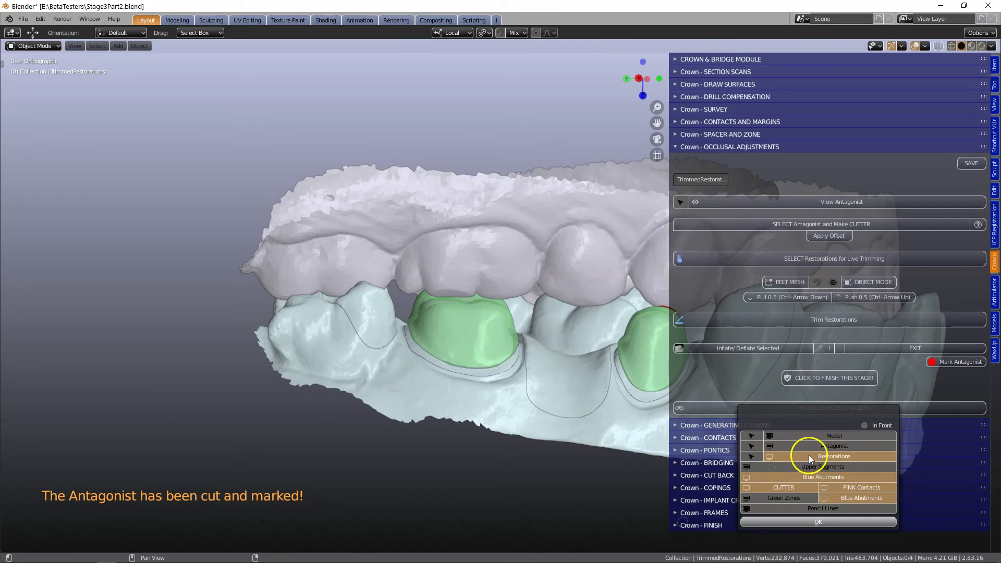
pyautogui.click(709, 379)
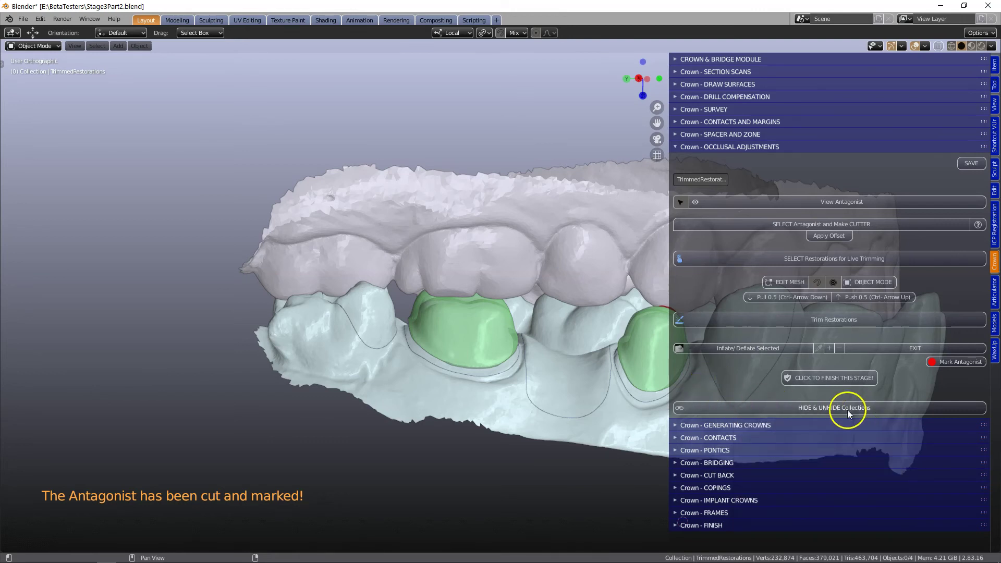
# Finish the occlusal adjustment stage so that the cutter is removed
pyautogui.click(811, 380)
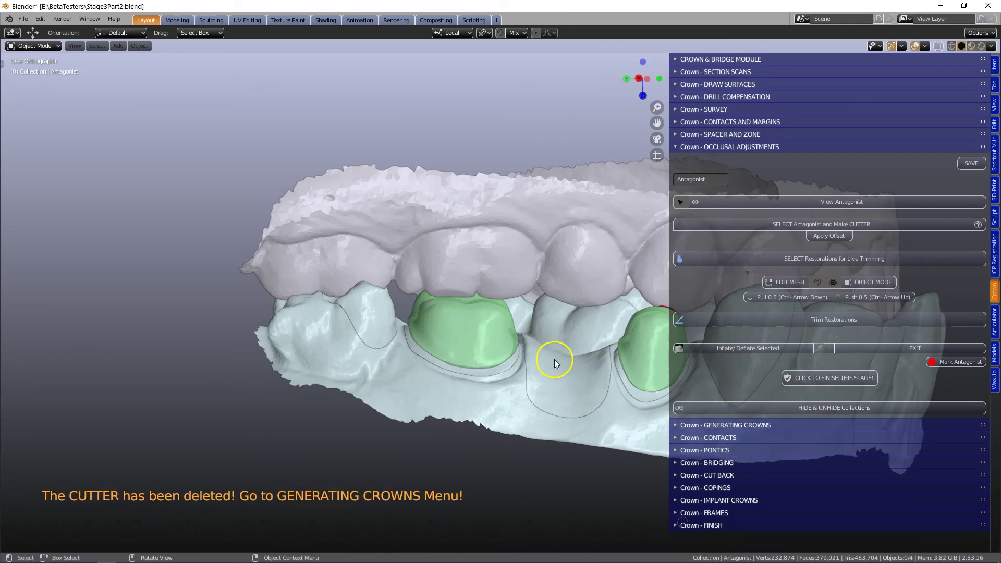
pyautogui.scroll(-2, 558, 362)
pyautogui.keyDown('shift'); pyautogui.moveTo(560, 362); pyautogui.dragTo(491, 364, button='middle'); pyautogui.keyUp('shift')
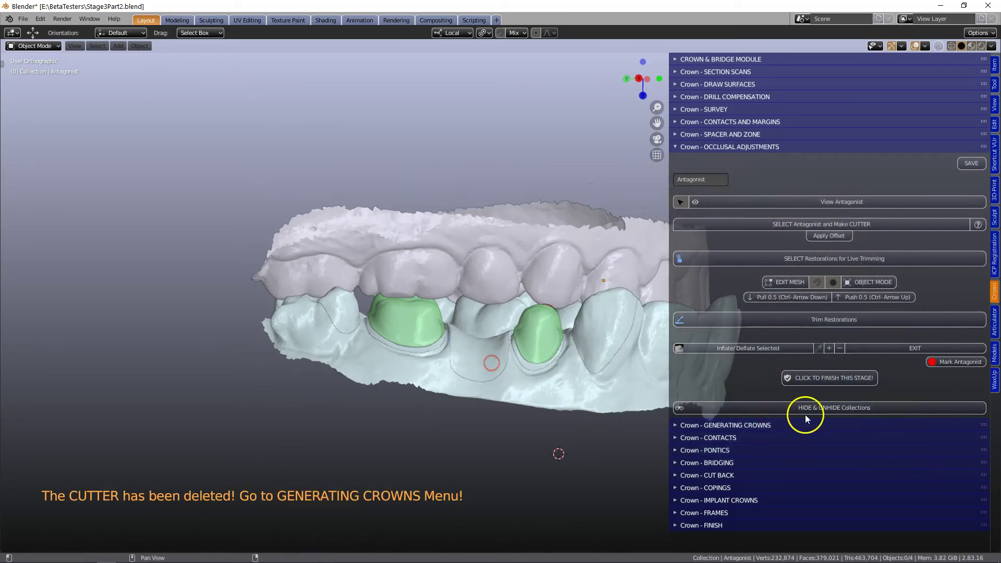
# Unhide the Restorations collection to show all three restorations against the antagonist
pyautogui.click(833, 408)
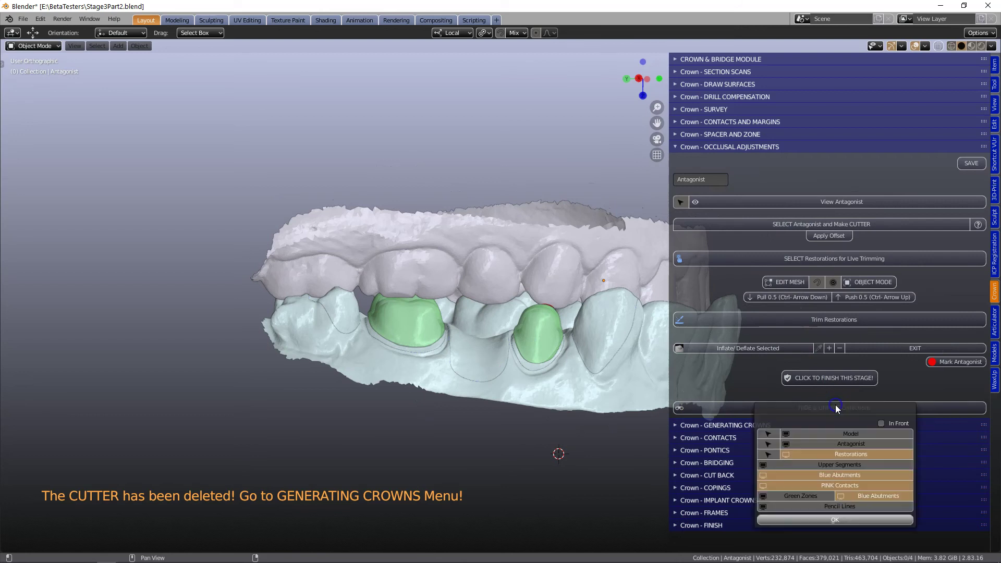
pyautogui.click(850, 455)
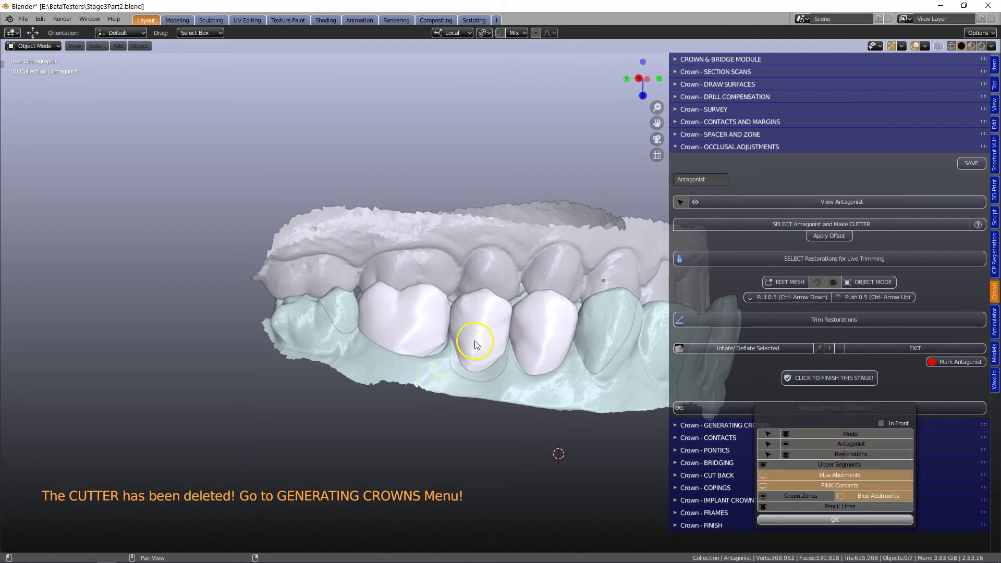
pyautogui.click(476, 363)
pyautogui.scroll(-3, 482, 363)
pyautogui.scroll(5, 486, 364)
pyautogui.moveTo(486, 365); pyautogui.dragTo(494, 391, button='middle')
# Hide the Antagonist collection so the occlusal surfaces of the restorations are accessible
pyautogui.click(805, 408)
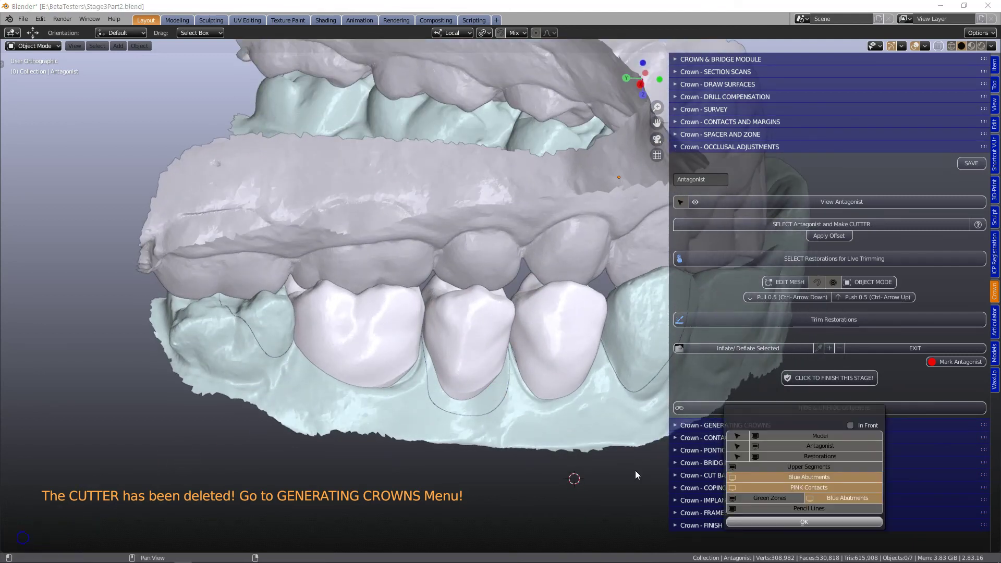
pyautogui.click(817, 447)
pyautogui.click(494, 397)
pyautogui.scroll(-2, 489, 385)
pyautogui.scroll(1, 461, 368)
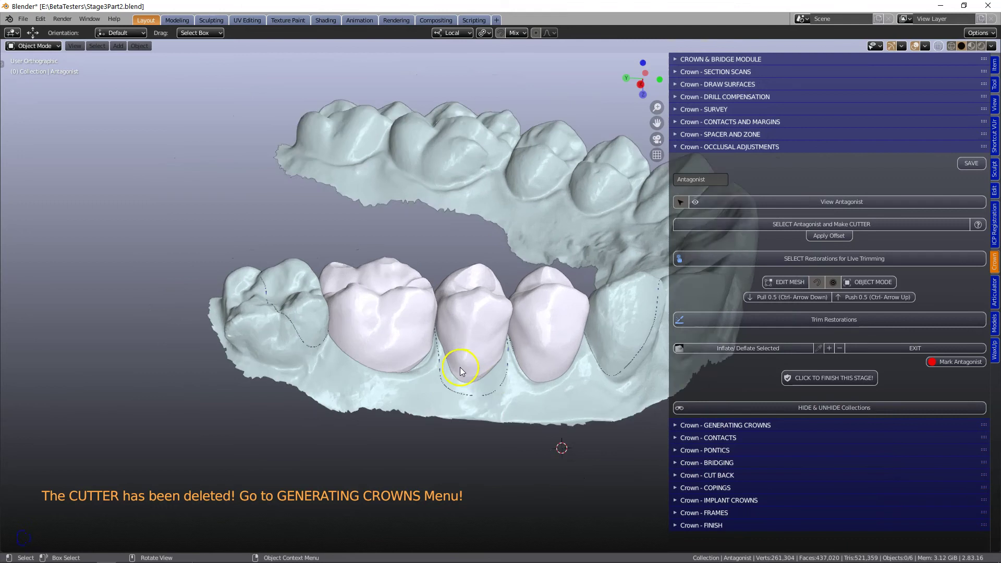
# Stretch the molar restoration's lower margin on its premolar side outward about 0.74 mm in mesh editing, then return to Object Mode
pyautogui.scroll(2, 360, 352)
pyautogui.click(356, 352)
pyautogui.scroll(2, 333, 344)
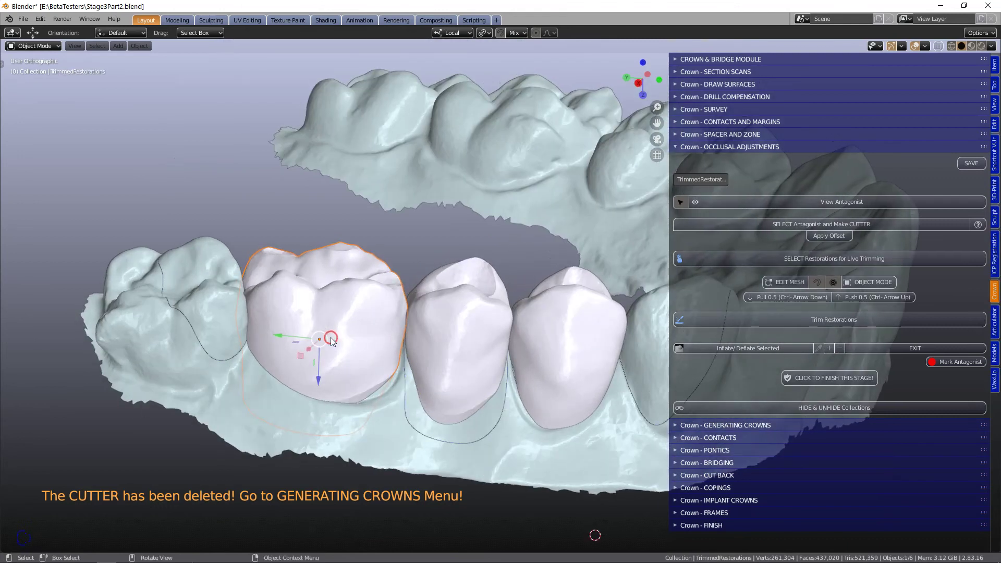
pyautogui.click(781, 281)
pyautogui.moveTo(351, 404); pyautogui.dragTo(335, 405, button='middle')
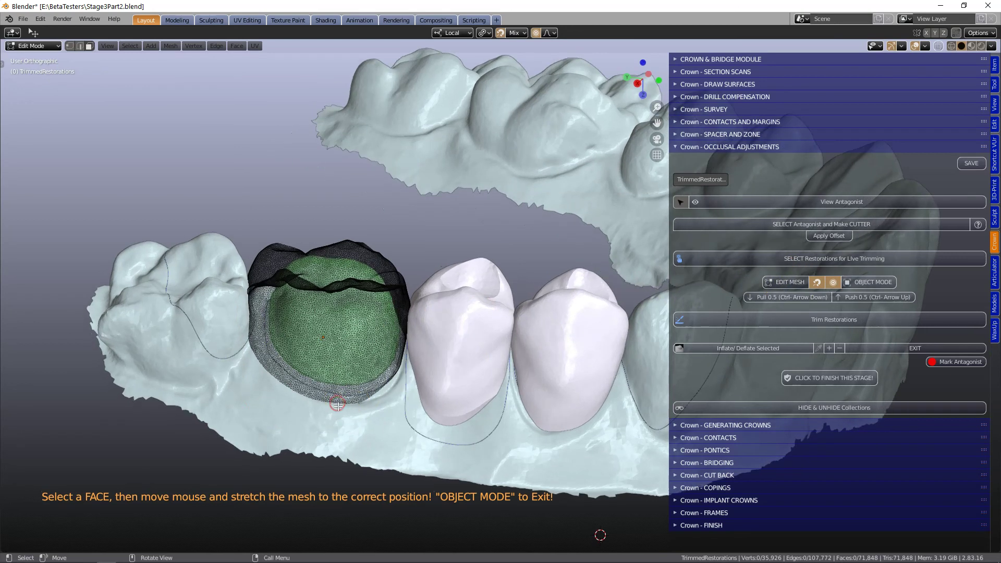
pyautogui.scroll(4, 337, 404)
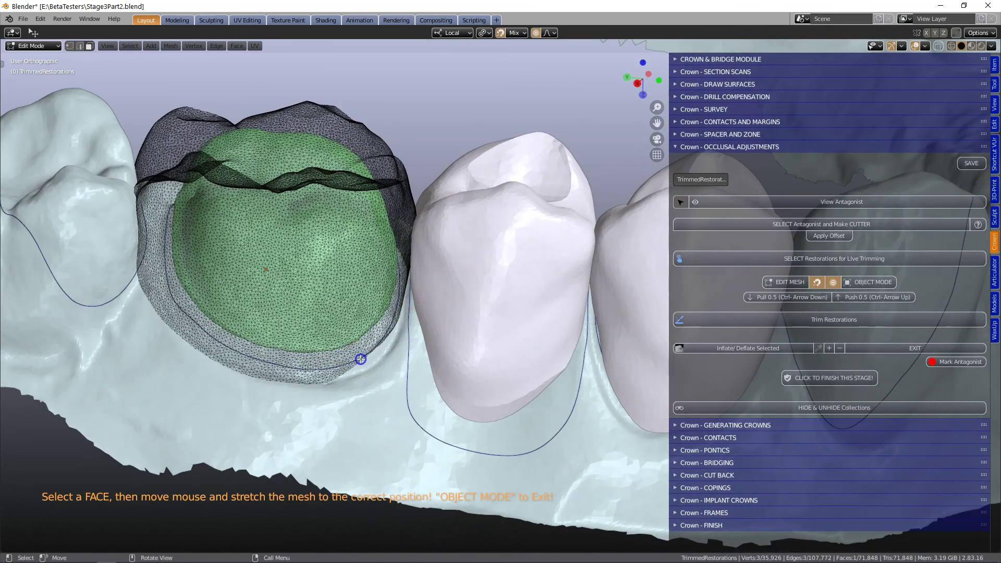
pyautogui.click(361, 358)
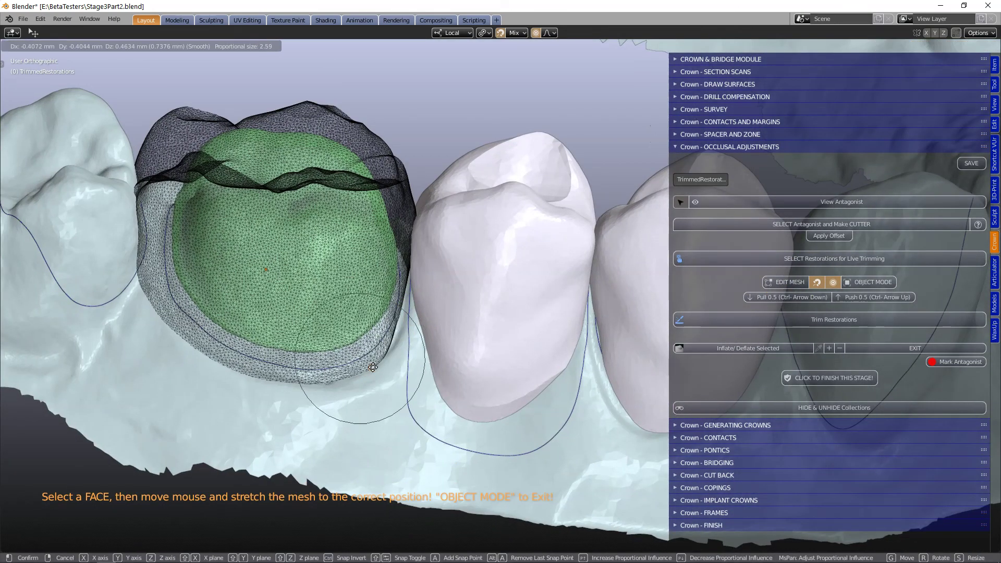
pyautogui.click(372, 367)
pyautogui.moveTo(190, 321)
pyautogui.mouseDown(button='middle')
pyautogui.moveTo(423, 354)
pyautogui.moveTo(393, 364)
pyautogui.moveTo(206, 331)
pyautogui.mouseUp(button='middle')
pyautogui.click(860, 282)
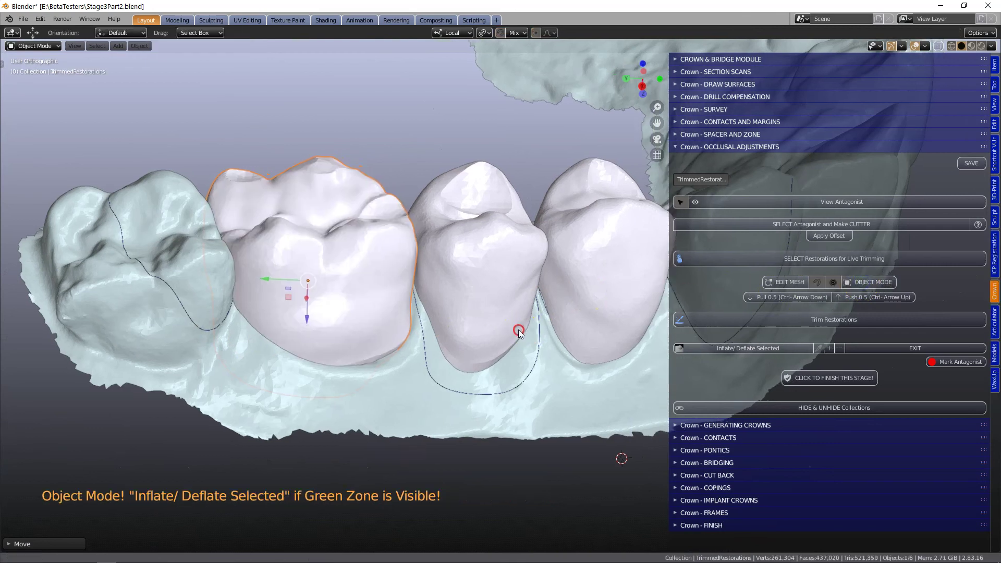
# Stretch the front premolar restoration's mesh slightly on the side facing the middle restoration, then return to Object Mode
pyautogui.keyDown('shift'); pyautogui.moveTo(519, 331); pyautogui.dragTo(342, 315, button='middle'); pyautogui.keyUp('shift')
pyautogui.click(436, 290)
pyautogui.click(780, 282)
pyautogui.moveTo(453, 312); pyautogui.dragTo(412, 296, button='middle')
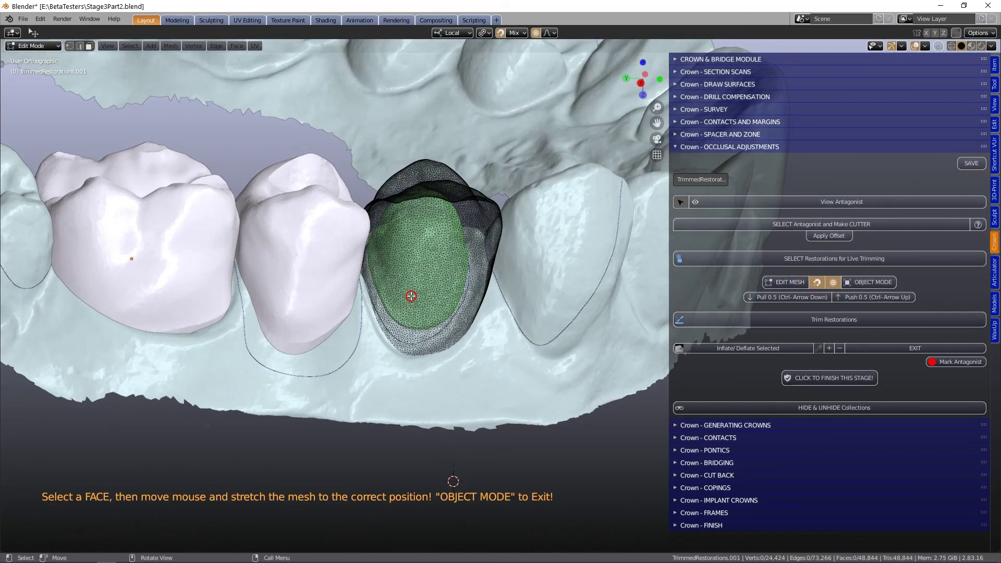
pyautogui.scroll(2, 360, 316)
pyautogui.moveTo(332, 310); pyautogui.dragTo(322, 298, button='middle')
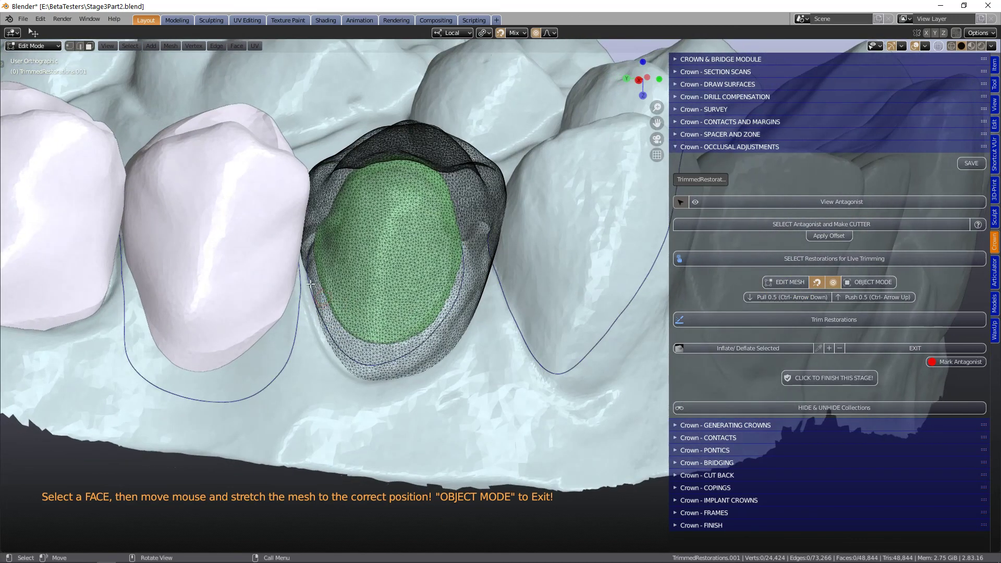
pyautogui.moveTo(311, 283); pyautogui.dragTo(306, 289)
pyautogui.moveTo(422, 306)
pyautogui.mouseDown(button='middle')
pyautogui.moveTo(358, 336)
pyautogui.moveTo(399, 344)
pyautogui.mouseUp(button='middle')
pyautogui.click(759, 298)
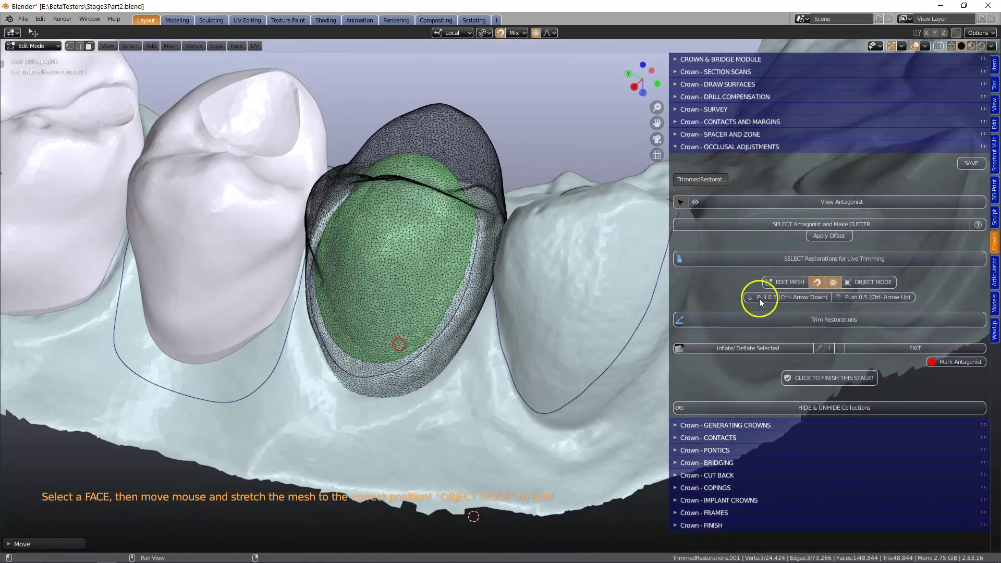
pyautogui.click(887, 285)
pyautogui.moveTo(573, 334); pyautogui.dragTo(620, 362, button='middle')
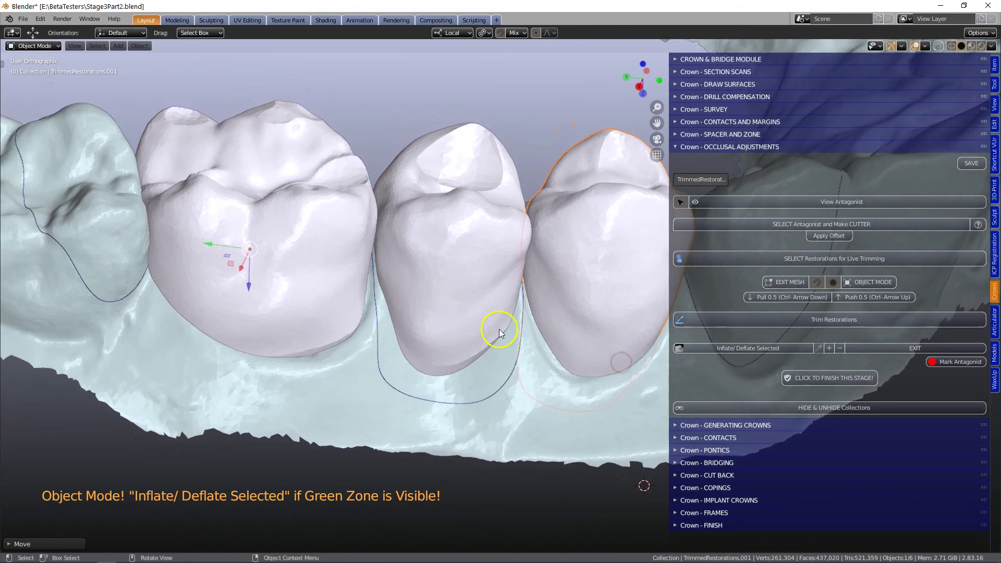